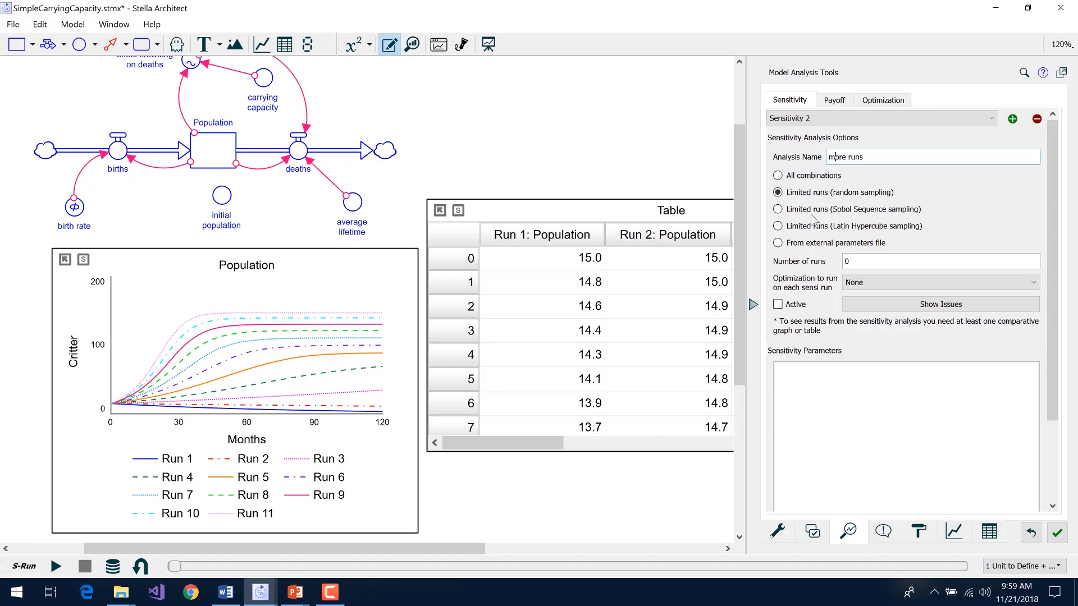
# Add birth rate as a sensitivity parameter of the "more runs" analysis.
pyautogui.scroll(-3, 819, 404)
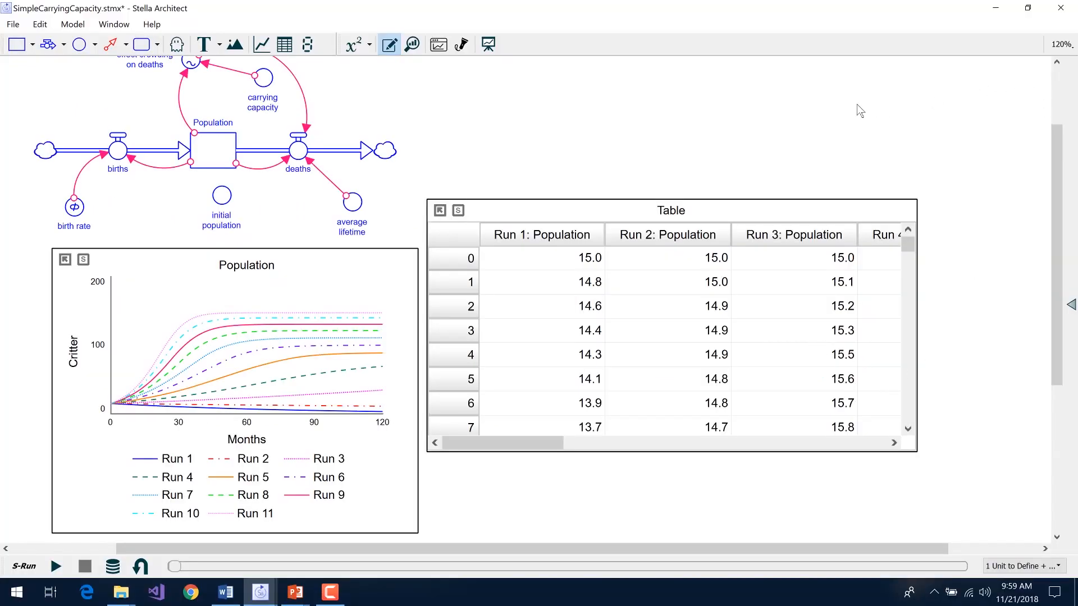
pyautogui.doubleClick(813, 127)
pyautogui.click(847, 530)
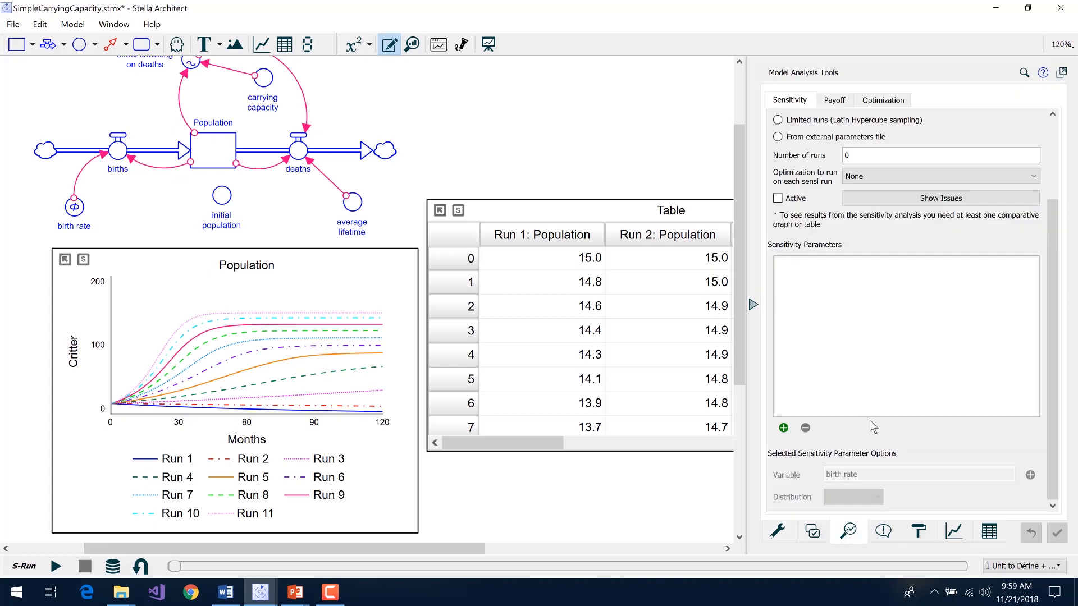
pyautogui.scroll(3, 901, 199)
pyautogui.scroll(-3, 875, 236)
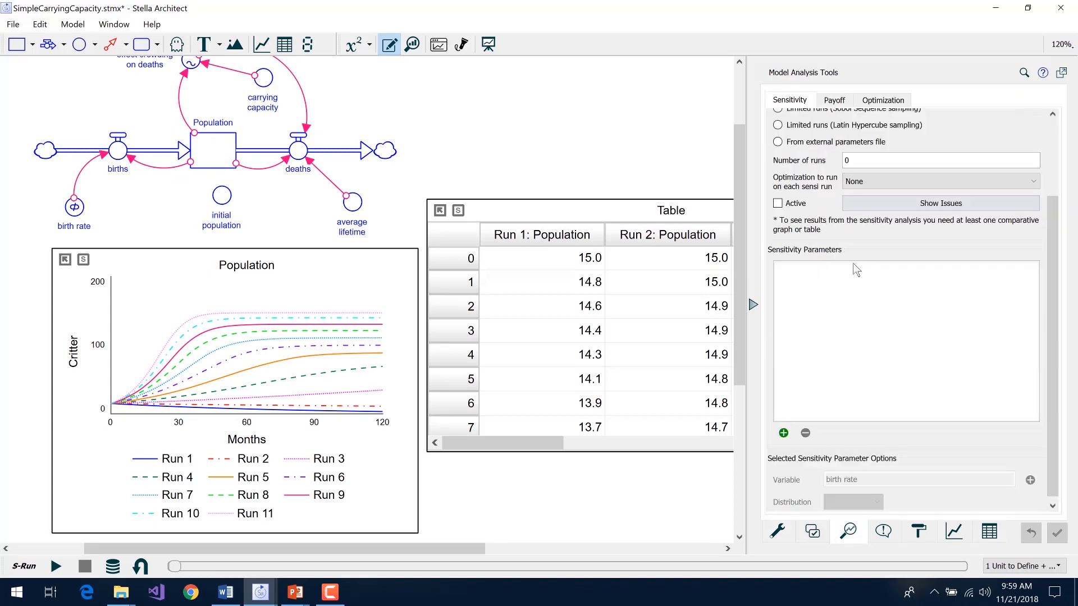
pyautogui.click(784, 433)
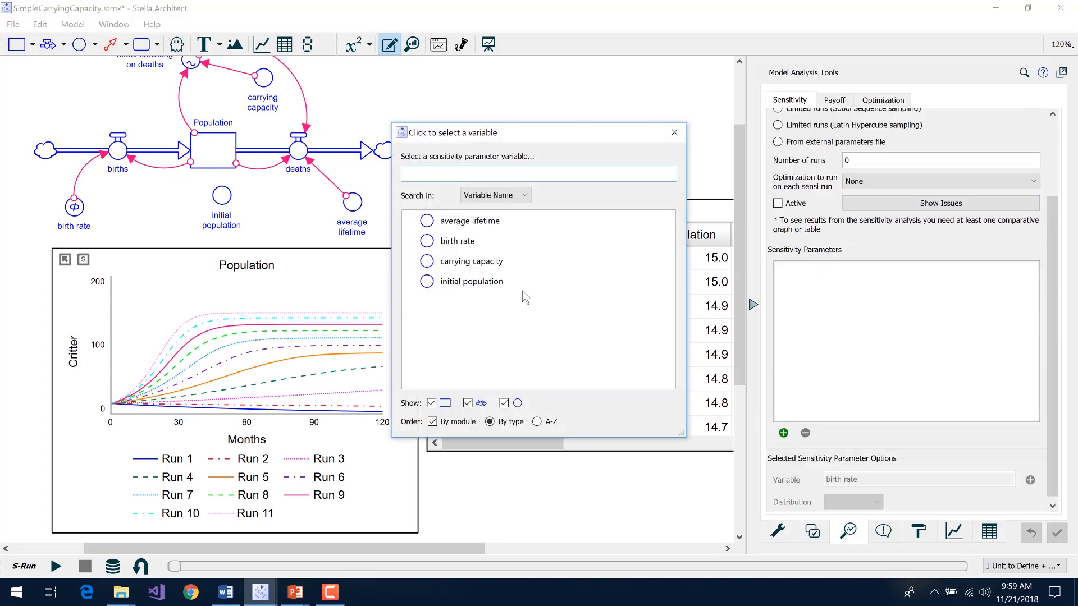
pyautogui.click(457, 241)
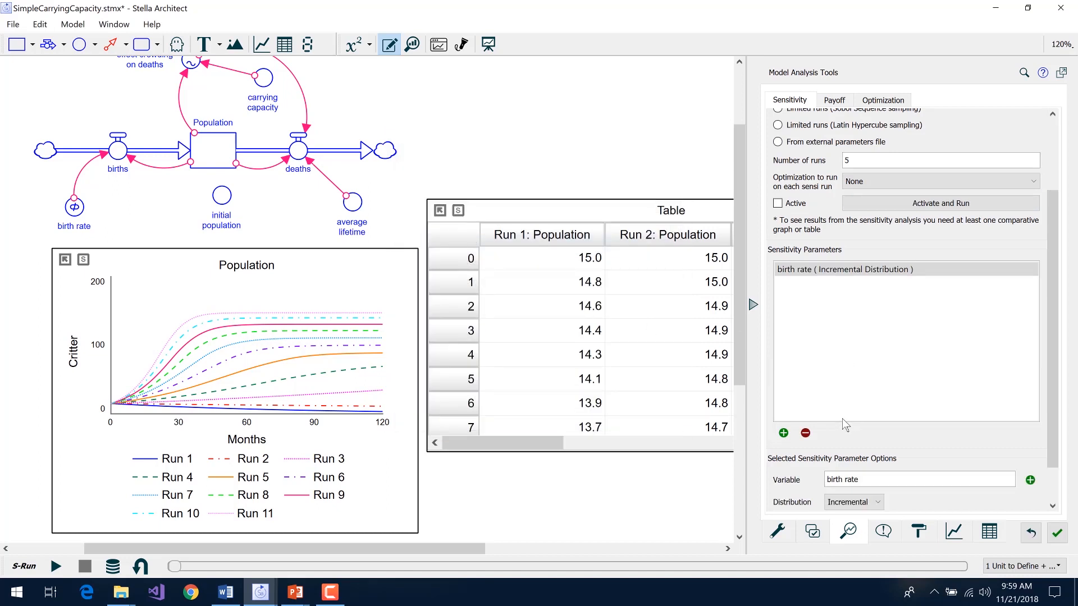
# Give the birth rate parameter a Uniform distribution with seed 12345, minimum 0 and maximum 0.1.
pyautogui.scroll(-1, 842, 419)
pyautogui.click(840, 497)
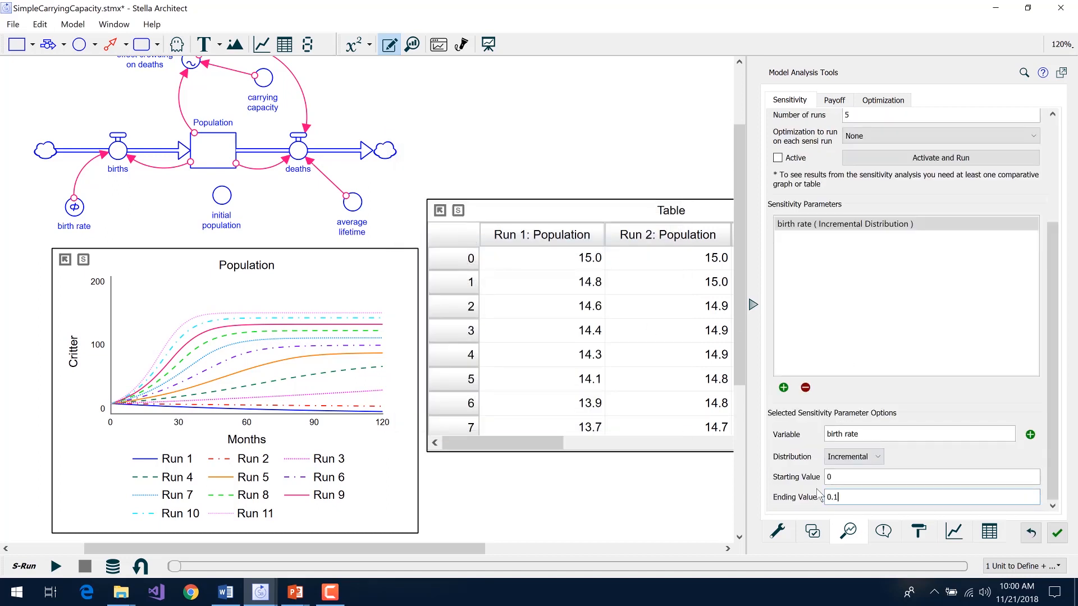
pyautogui.click(856, 459)
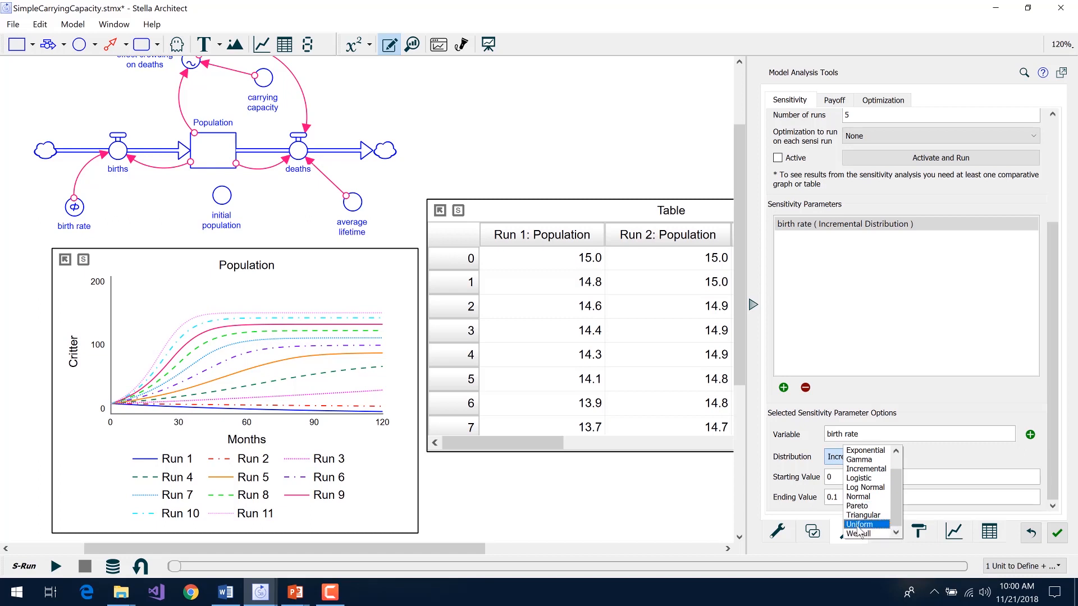
pyautogui.click(859, 532)
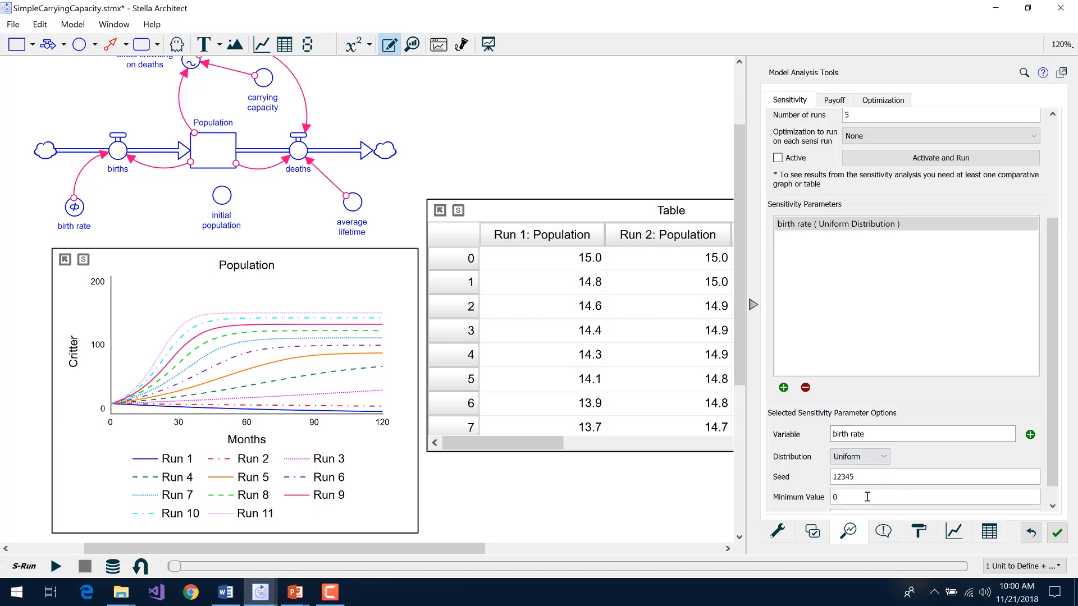
pyautogui.scroll(-1, 867, 497)
pyautogui.moveTo(862, 500); pyautogui.dragTo(800, 490)
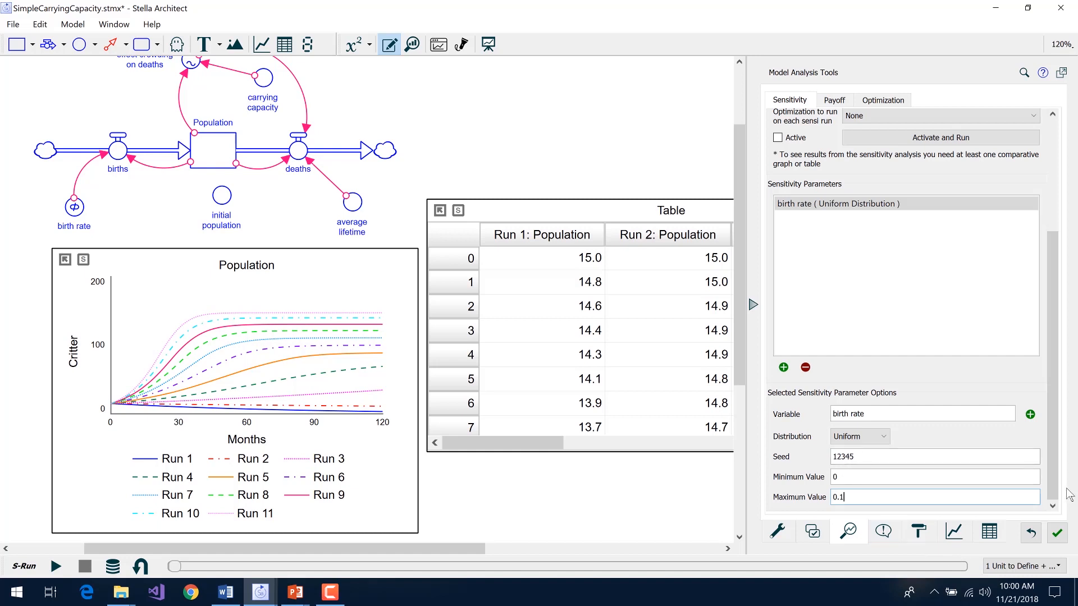
pyautogui.click(1057, 535)
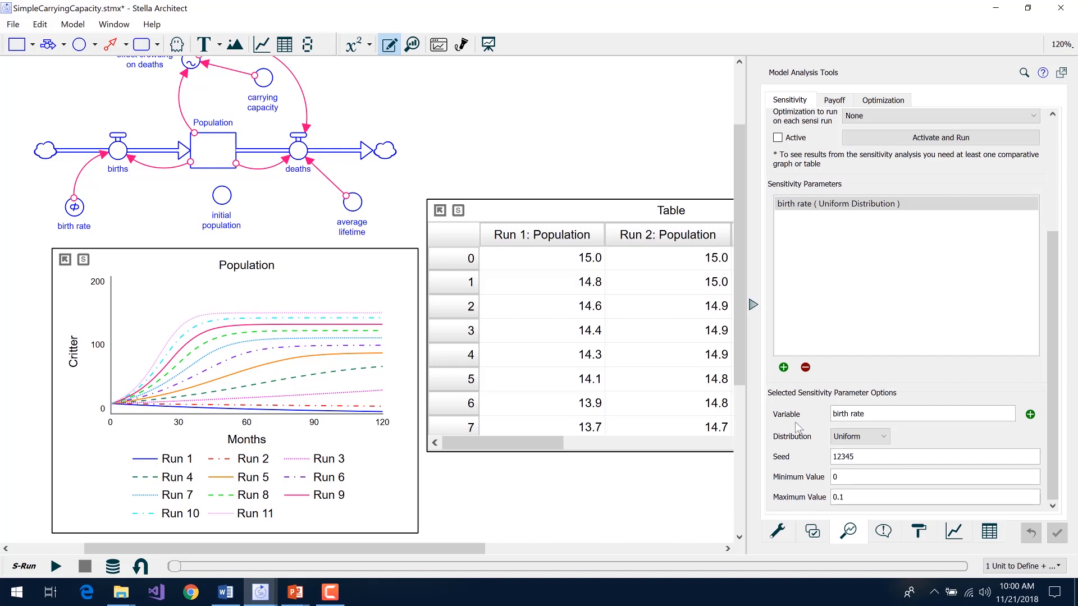
# Add carrying capacity as a second sensitivity parameter, with minimum value 50 and maximum value 150.
pyautogui.click(783, 367)
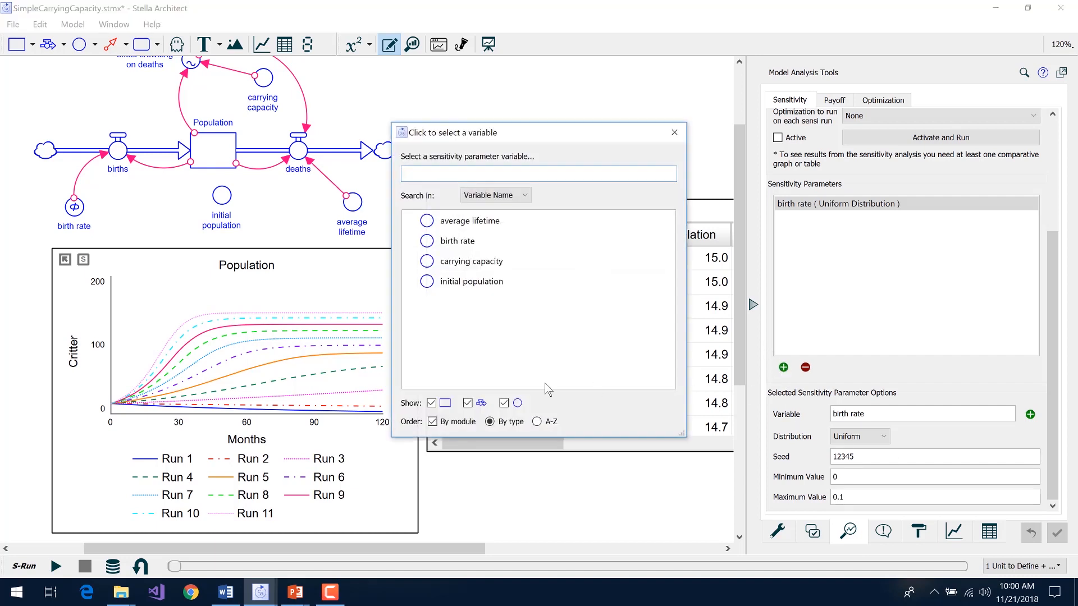
pyautogui.click(427, 261)
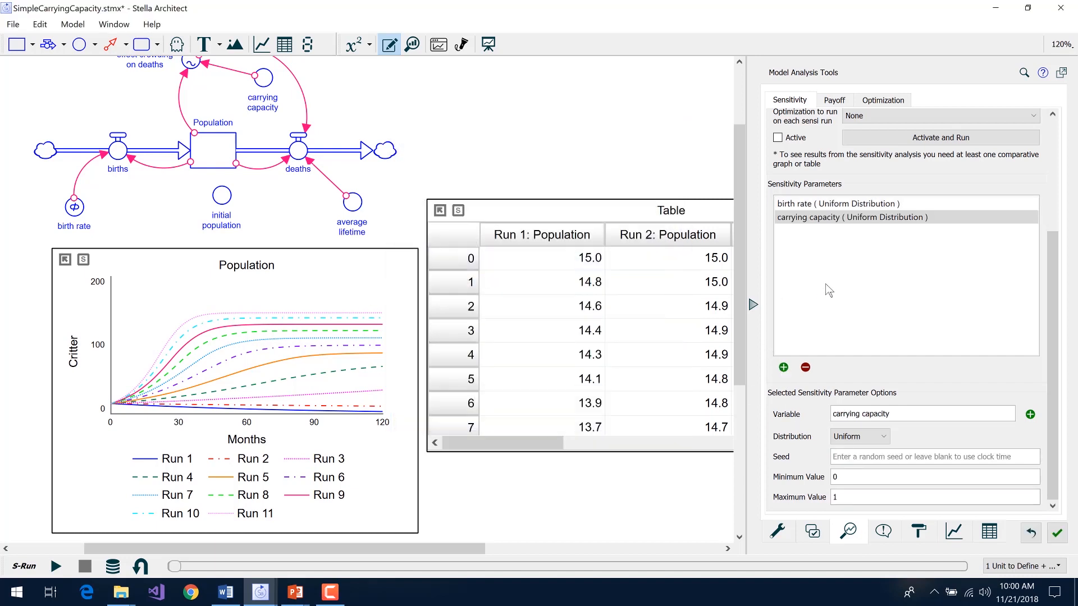
pyautogui.click(856, 477)
pyautogui.click(841, 498)
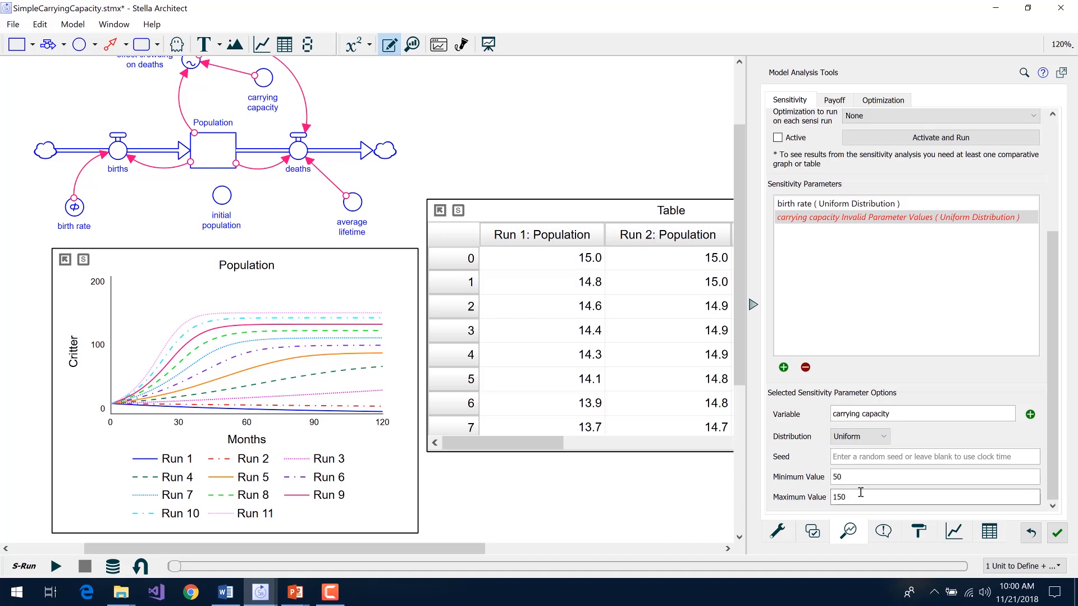
pyautogui.click(864, 297)
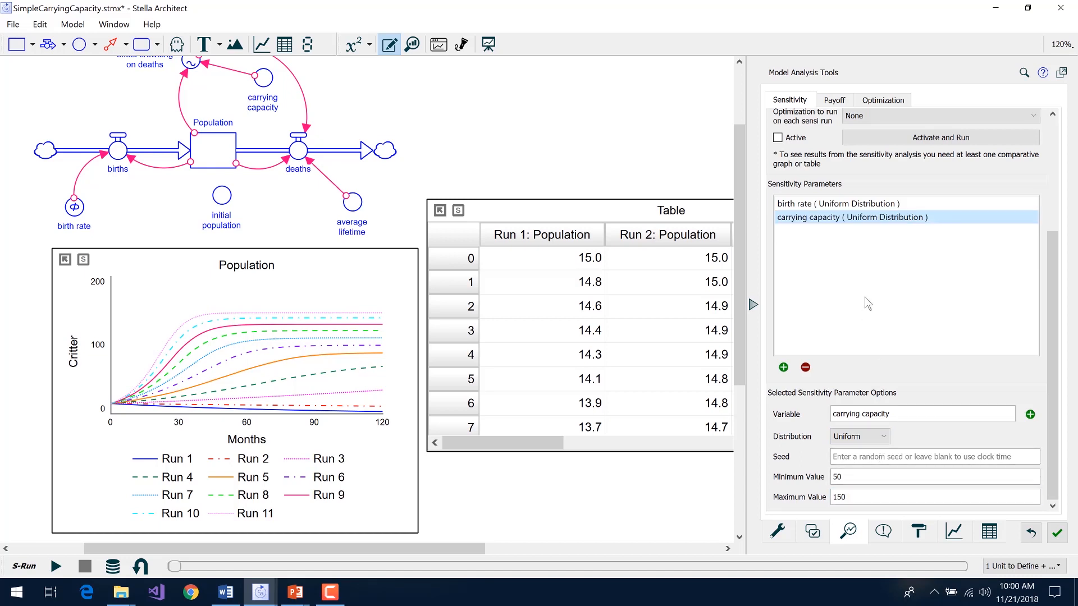
# Set the number of runs of the "more runs" analysis to 250.
pyautogui.scroll(3, 869, 303)
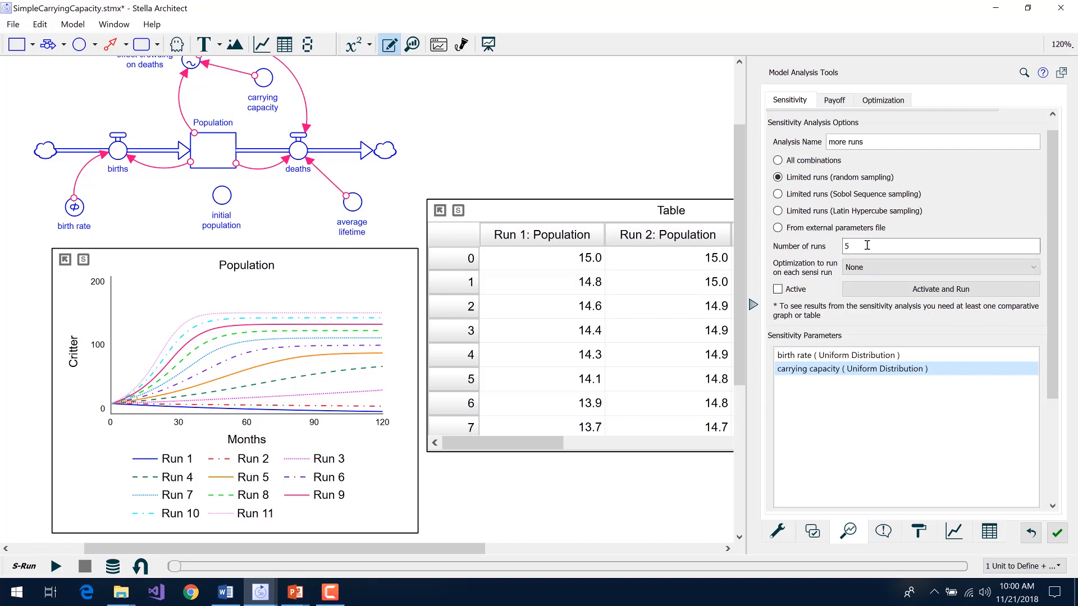
pyautogui.moveTo(867, 245); pyautogui.dragTo(837, 246)
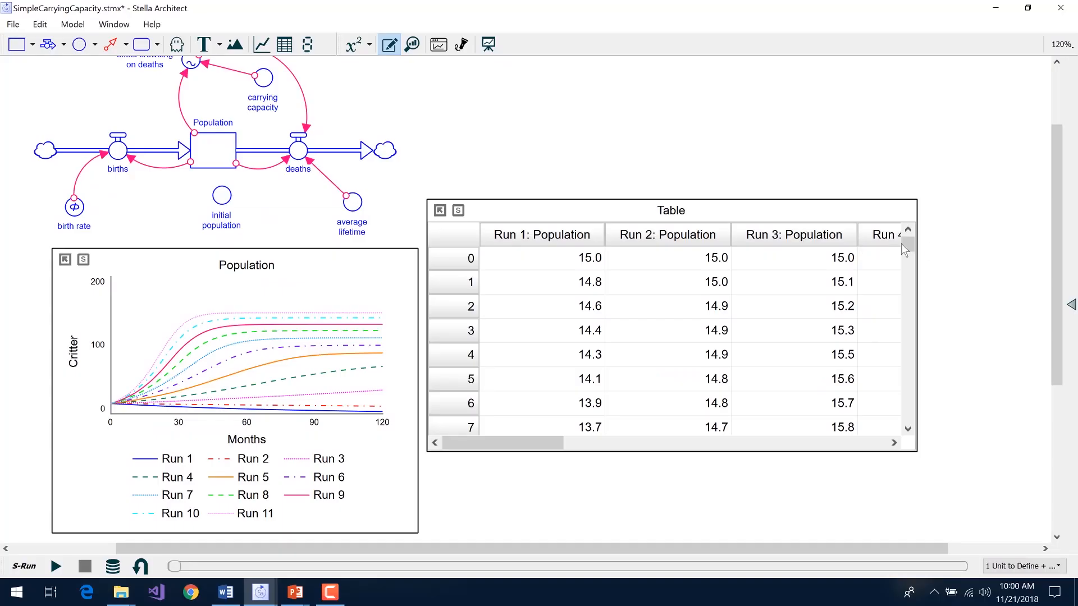
pyautogui.doubleClick(948, 260)
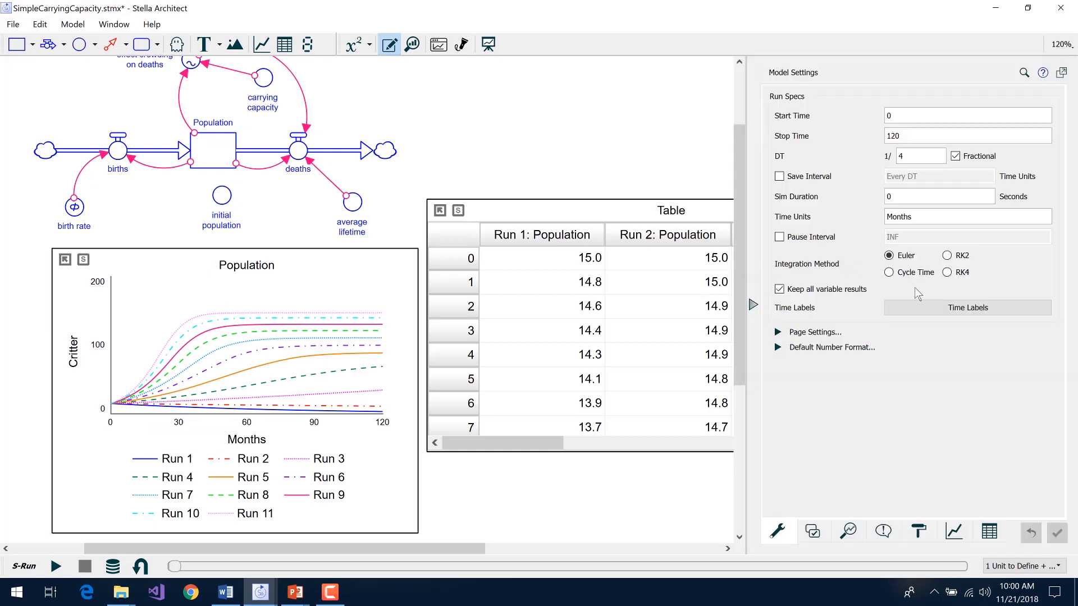
pyautogui.click(848, 531)
pyautogui.click(843, 247)
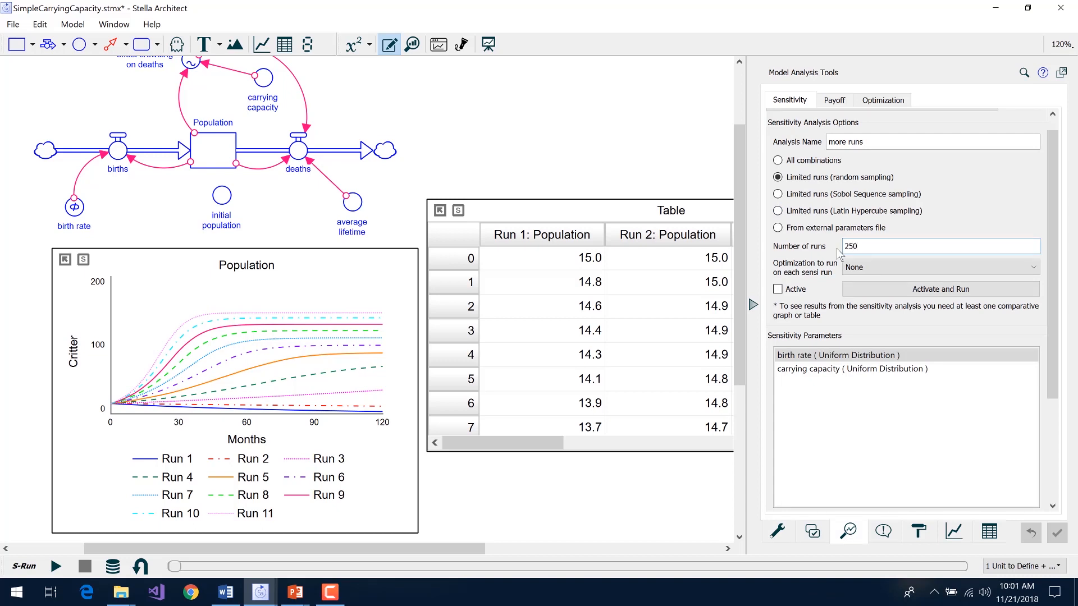
# Switch to the Sensitivity setup and back to "more runs", and activate and run the "more runs" analysis.
pyautogui.scroll(1, 839, 250)
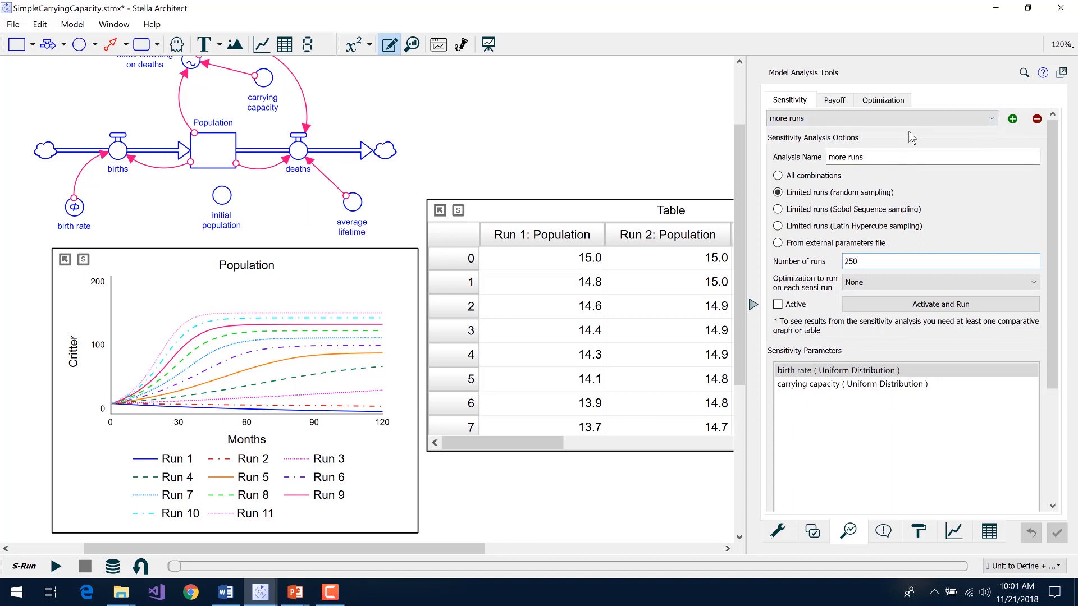
pyautogui.click(839, 118)
pyautogui.click(839, 132)
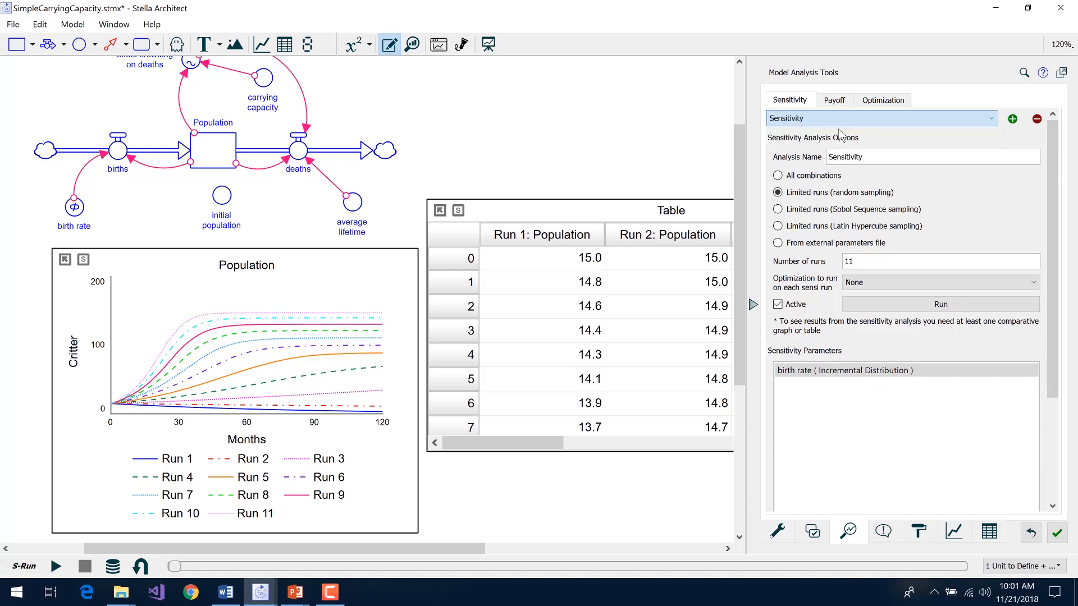
pyautogui.click(839, 121)
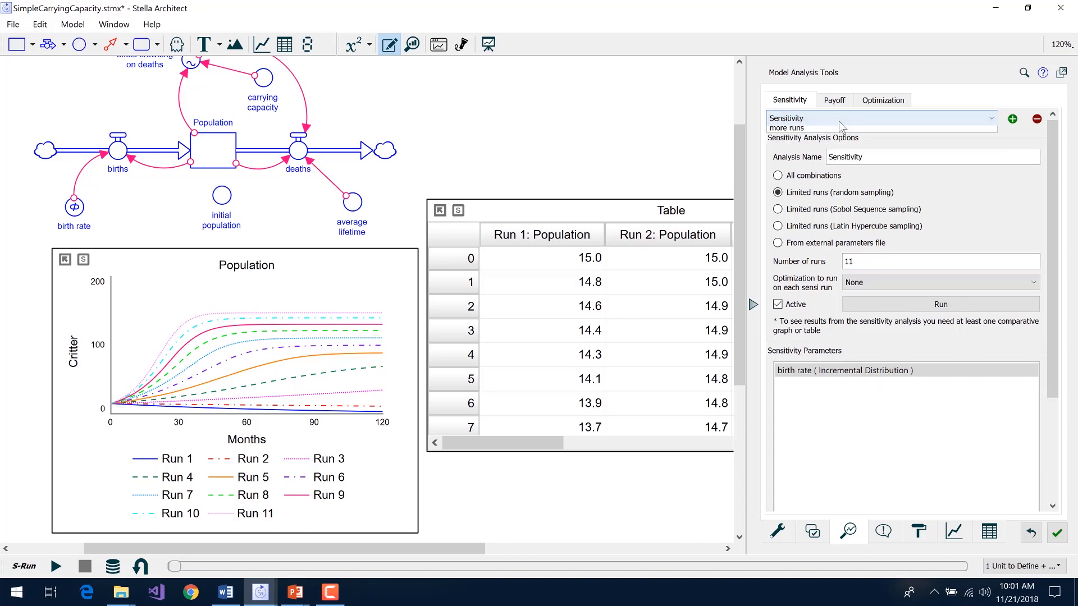
pyautogui.click(839, 141)
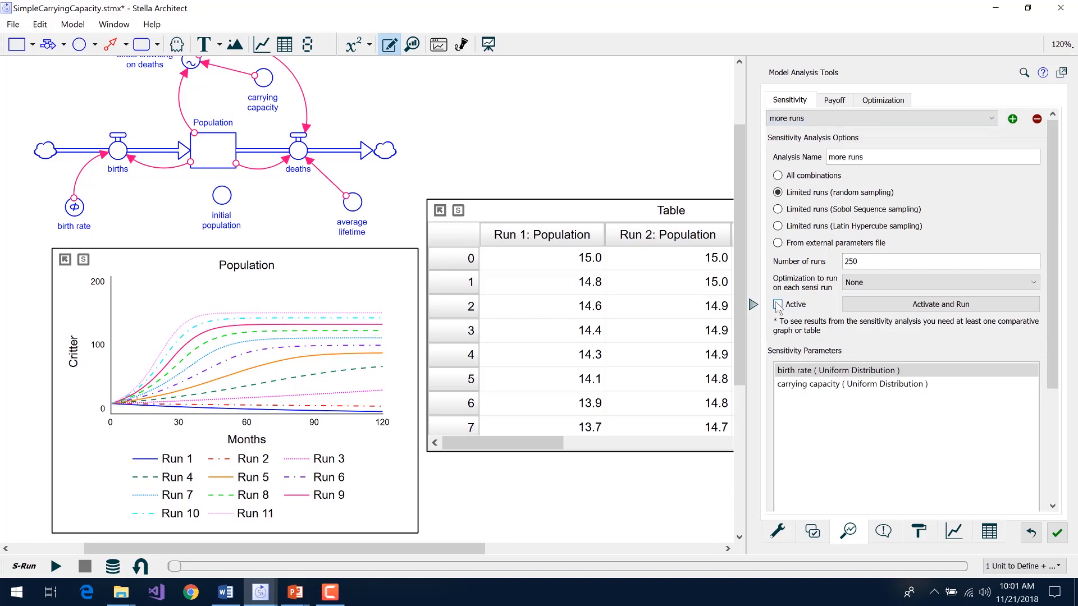
pyautogui.click(895, 308)
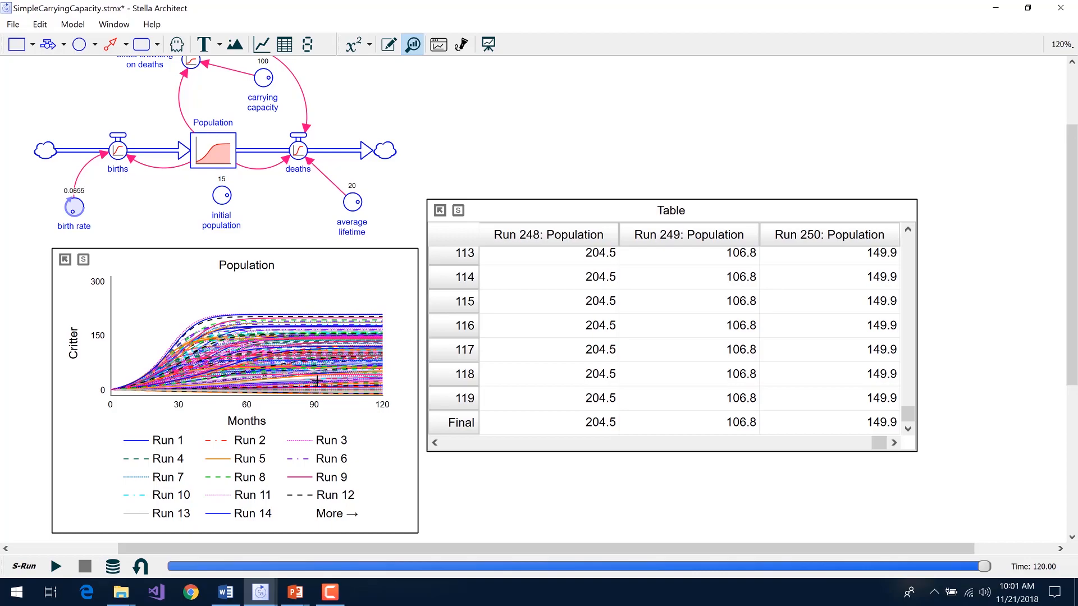
pyautogui.hotkey('alt', 'Tab')
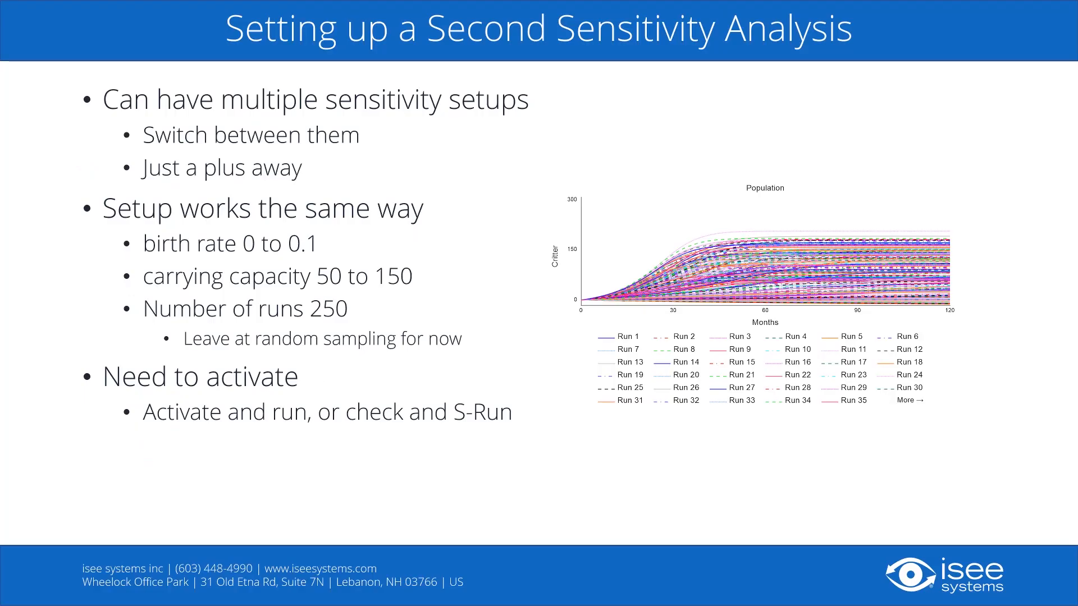
pyautogui.click(654, 375)
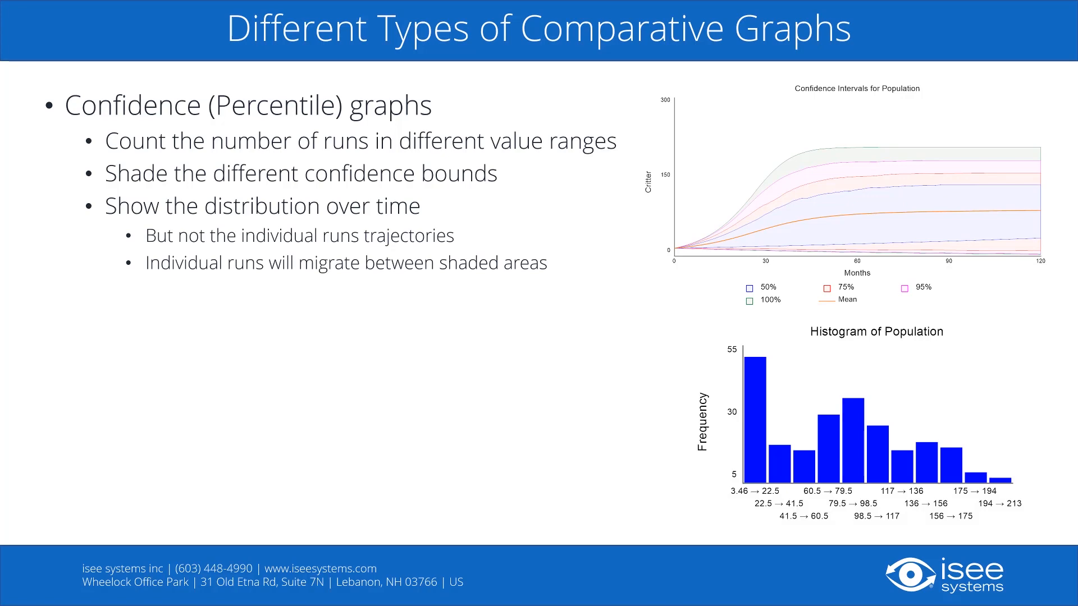
pyautogui.hotkey('alt', 'Tab')
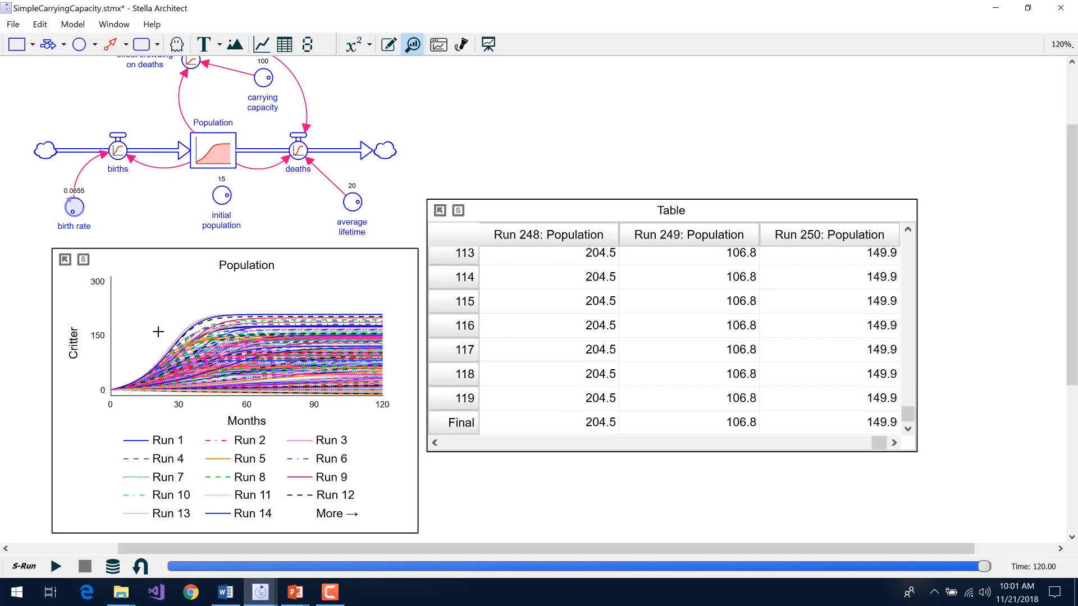
# Turn on confidence value plotting for the comparative Population graph.
pyautogui.doubleClick(161, 319)
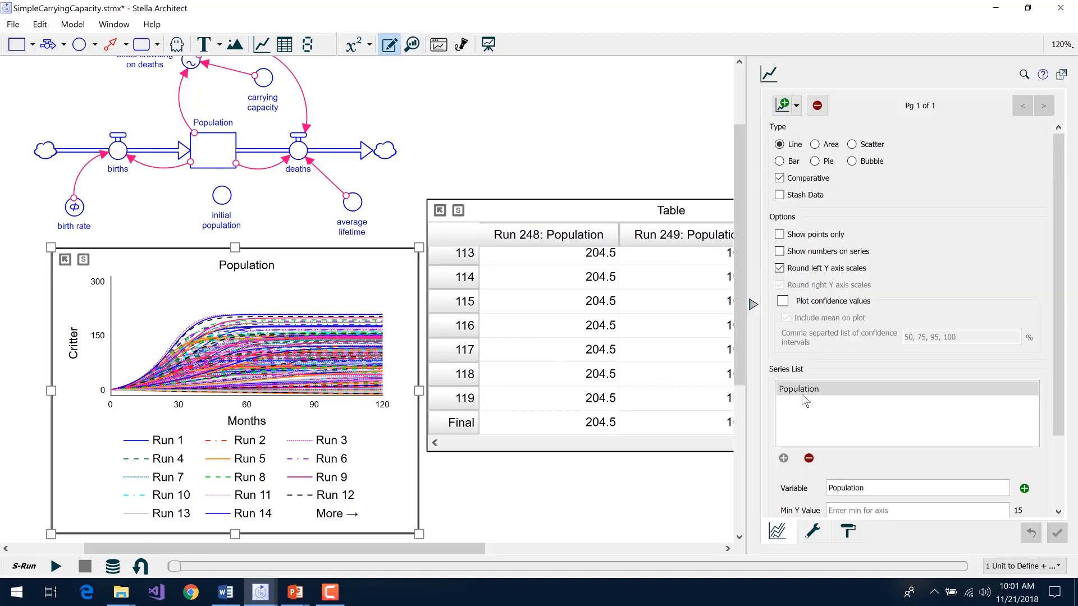
pyautogui.click(783, 302)
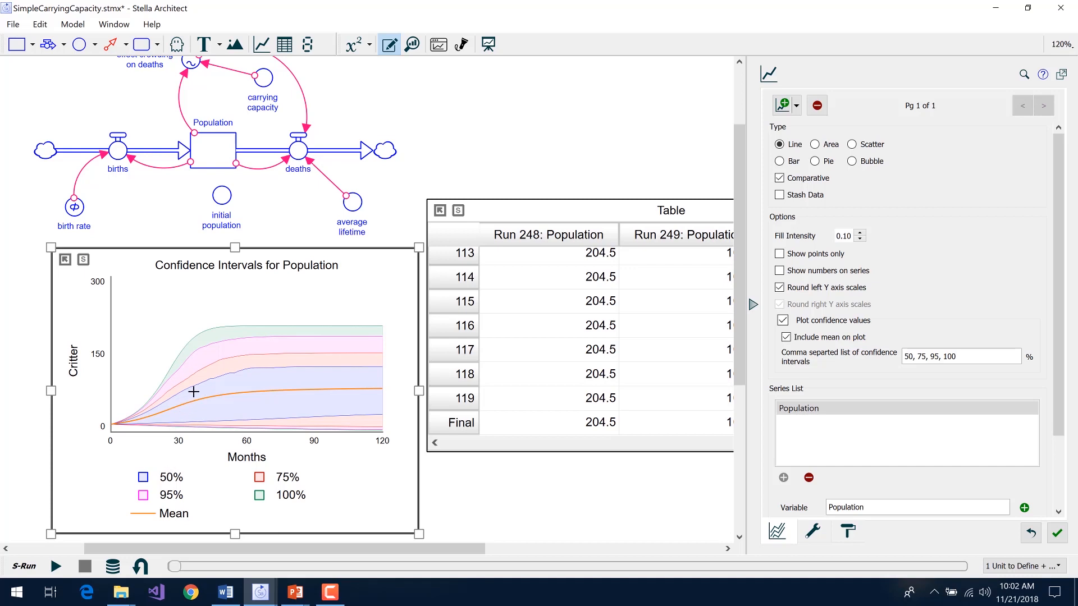
# Extend the Population graph upward and examine its confidence ranges and mean at different months.
pyautogui.moveTo(221, 320); pyautogui.dragTo(362, 394)
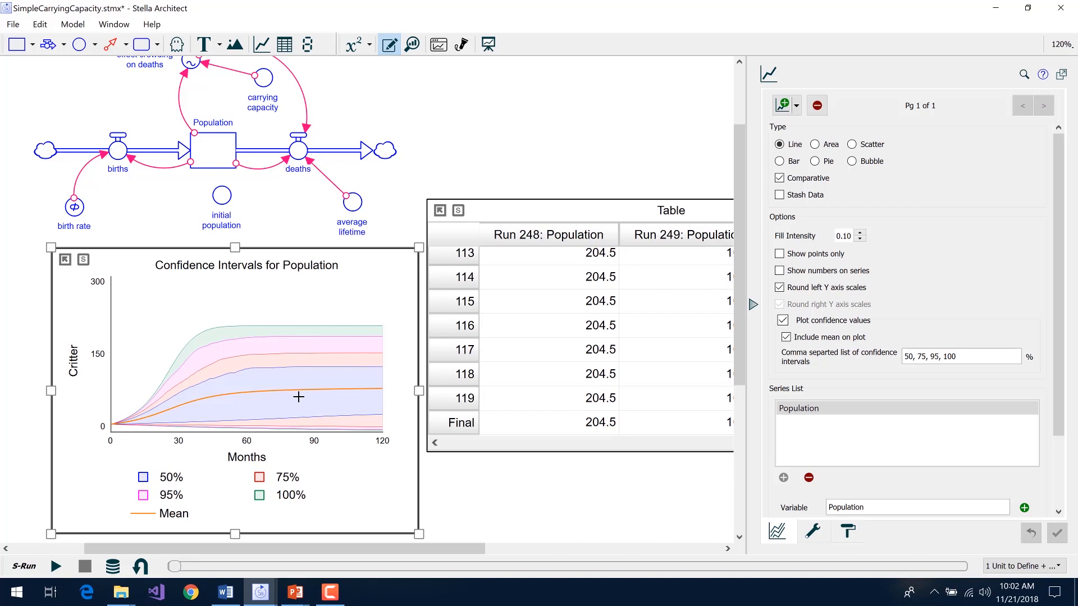
pyautogui.moveTo(298, 396); pyautogui.dragTo(321, 403)
pyautogui.moveTo(236, 249); pyautogui.dragTo(236, 219)
pyautogui.moveTo(287, 348); pyautogui.dragTo(307, 350)
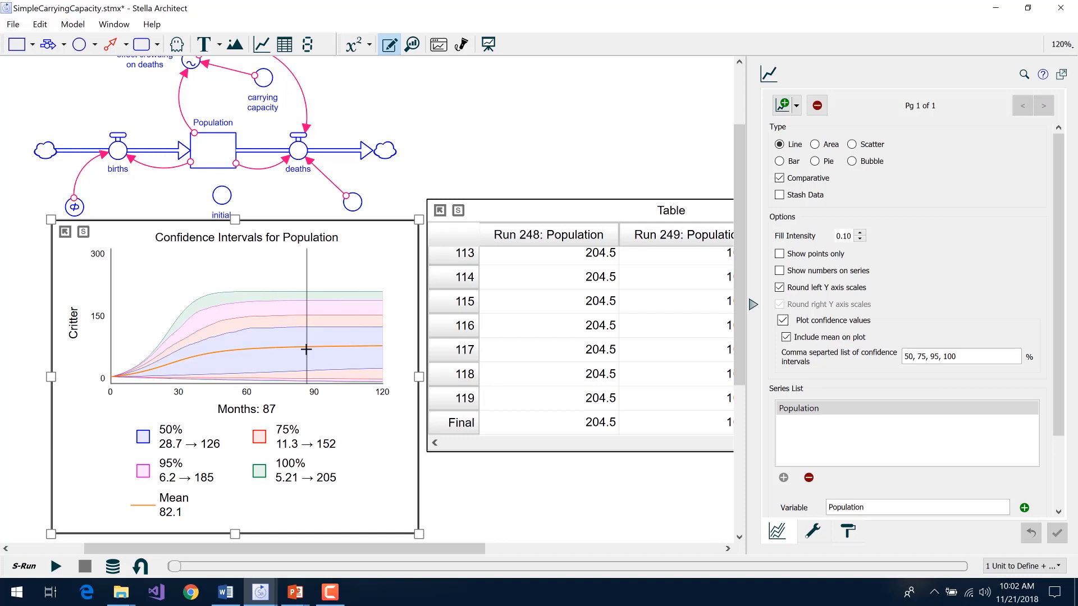
pyautogui.moveTo(307, 350)
pyautogui.mouseDown()
pyautogui.moveTo(324, 354)
pyautogui.moveTo(288, 358)
pyautogui.mouseUp()
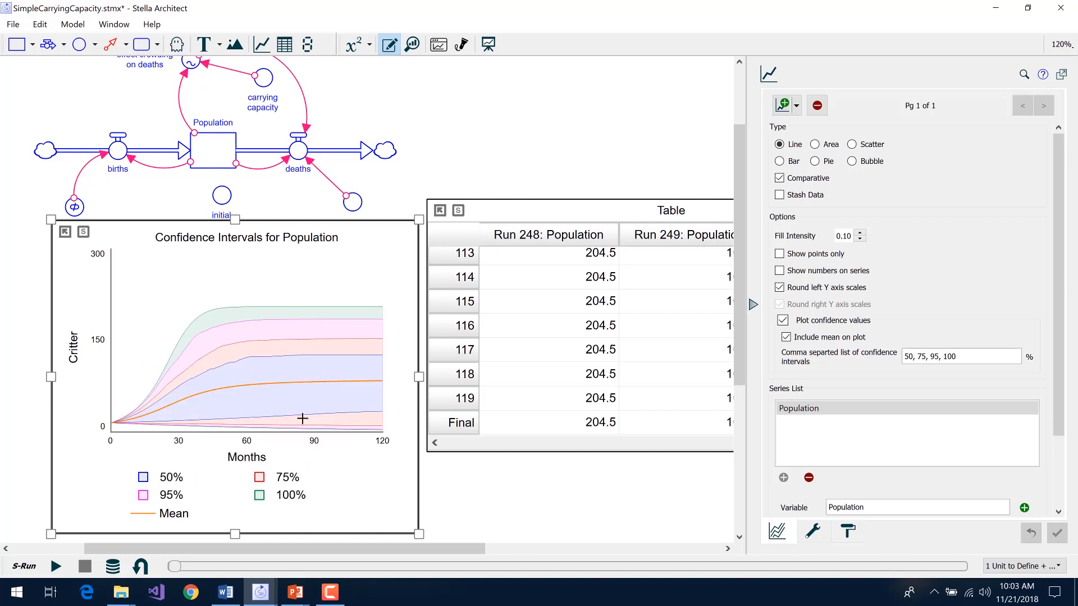
# Show percentiles for Population in the table and bring its minimum and 25% percentile columns into view.
pyautogui.click(625, 221)
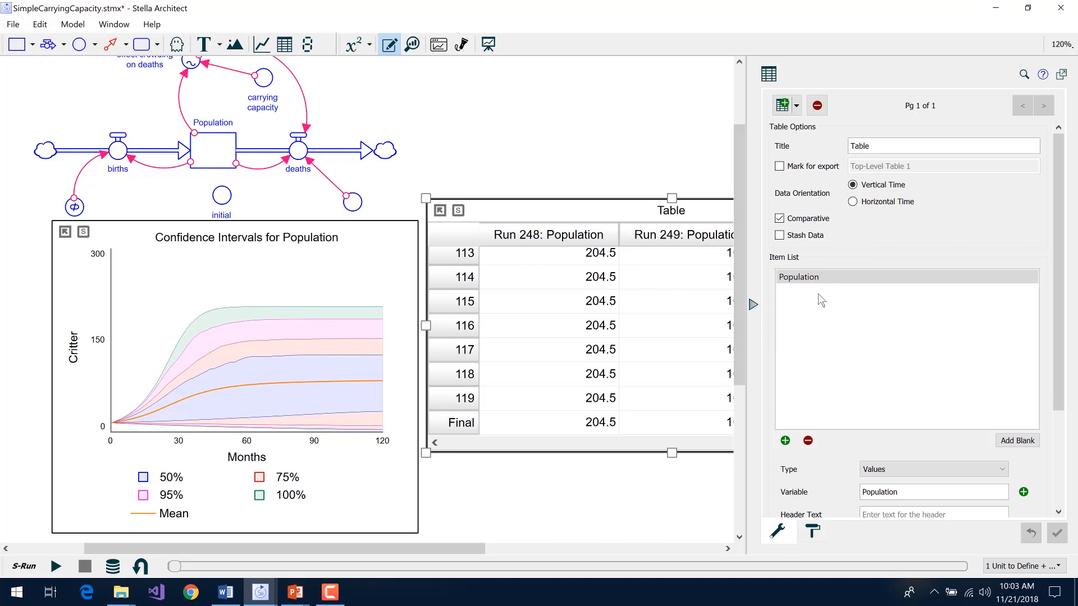
pyautogui.scroll(-3, 817, 294)
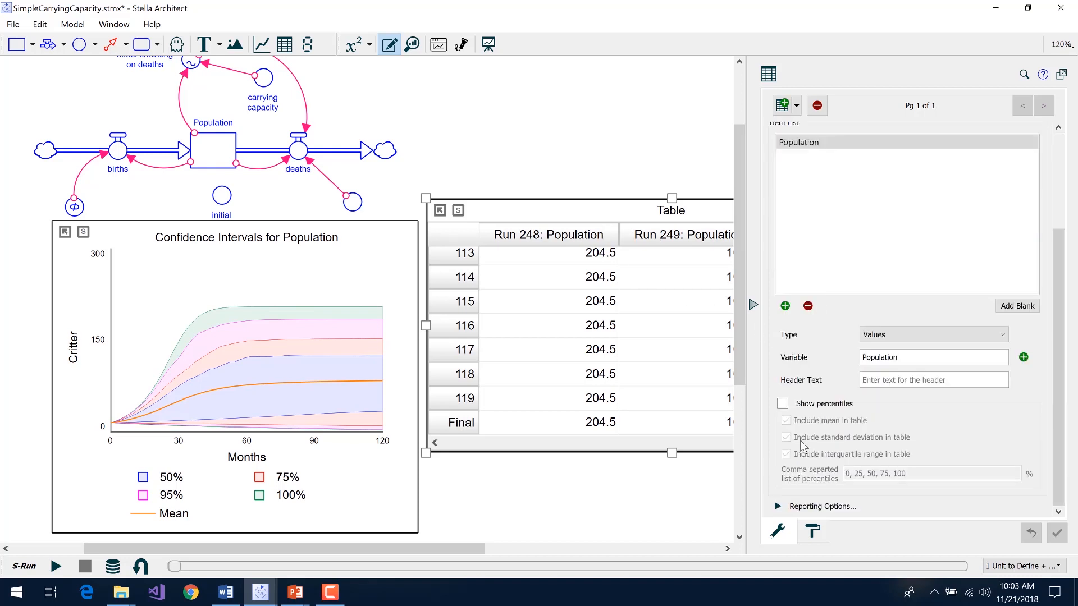
pyautogui.click(783, 403)
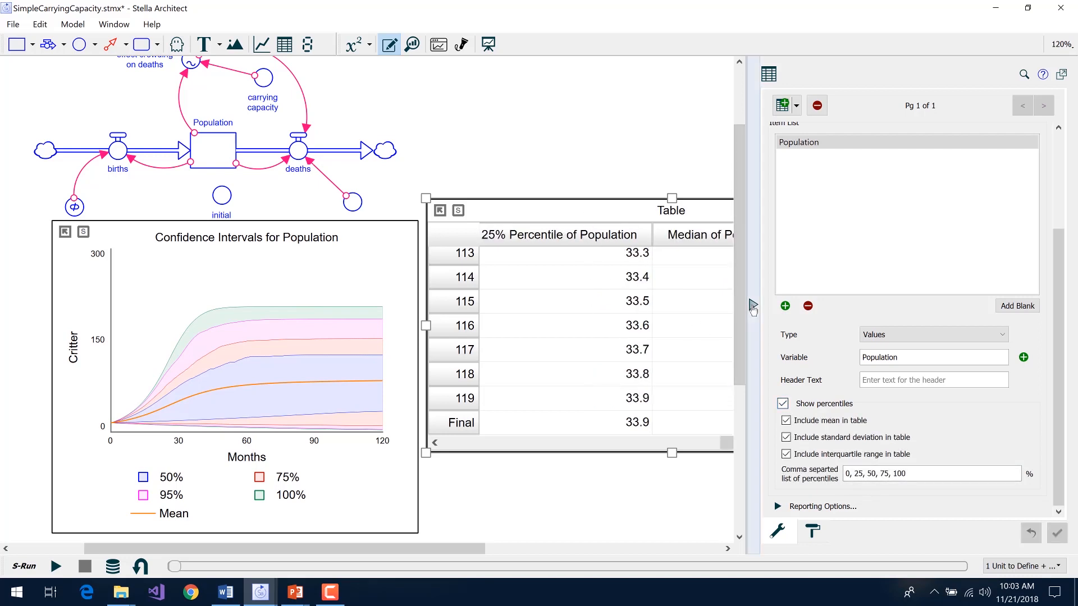
pyautogui.click(752, 305)
pyautogui.moveTo(755, 444); pyautogui.dragTo(632, 454)
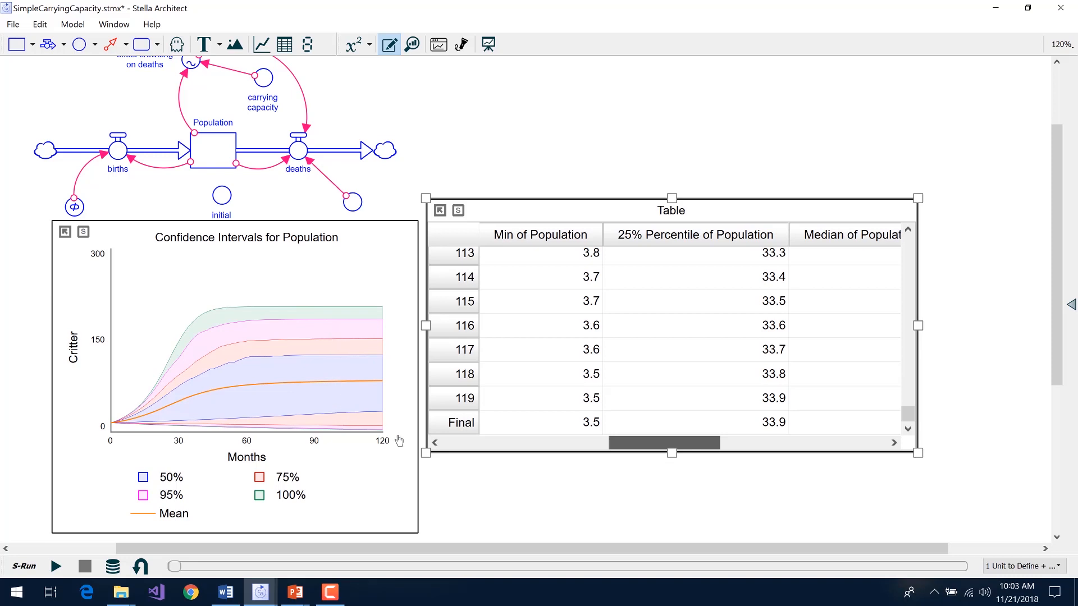
# Examine the table's median, 75% percentile and maximum columns, and switch to the presentation to reveal its table percentile and histogram points.
pyautogui.moveTo(666, 447); pyautogui.dragTo(838, 444)
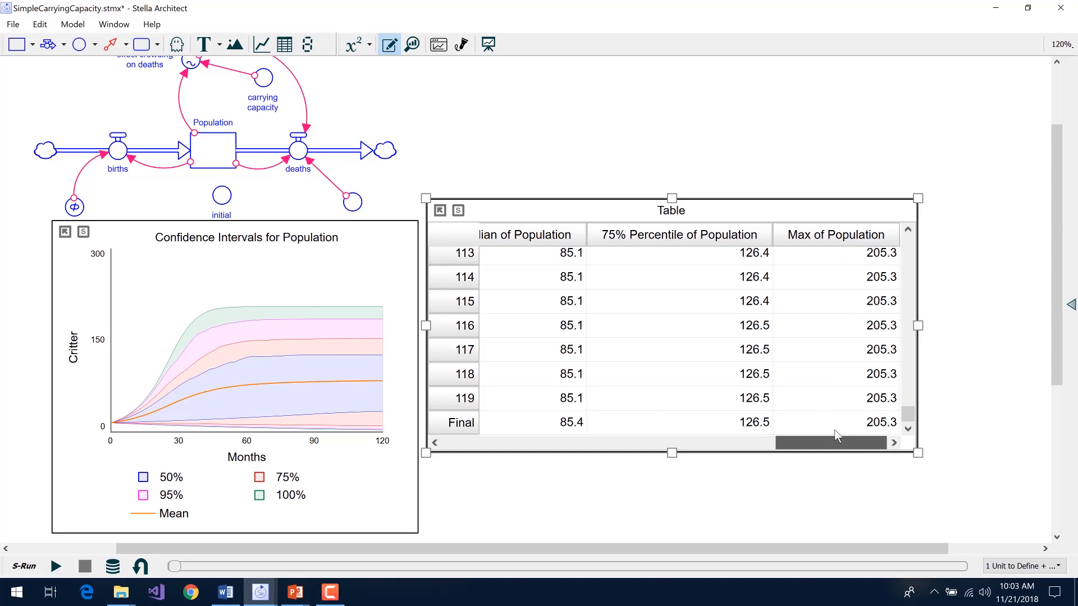
pyautogui.hotkey('alt', 'Tab')
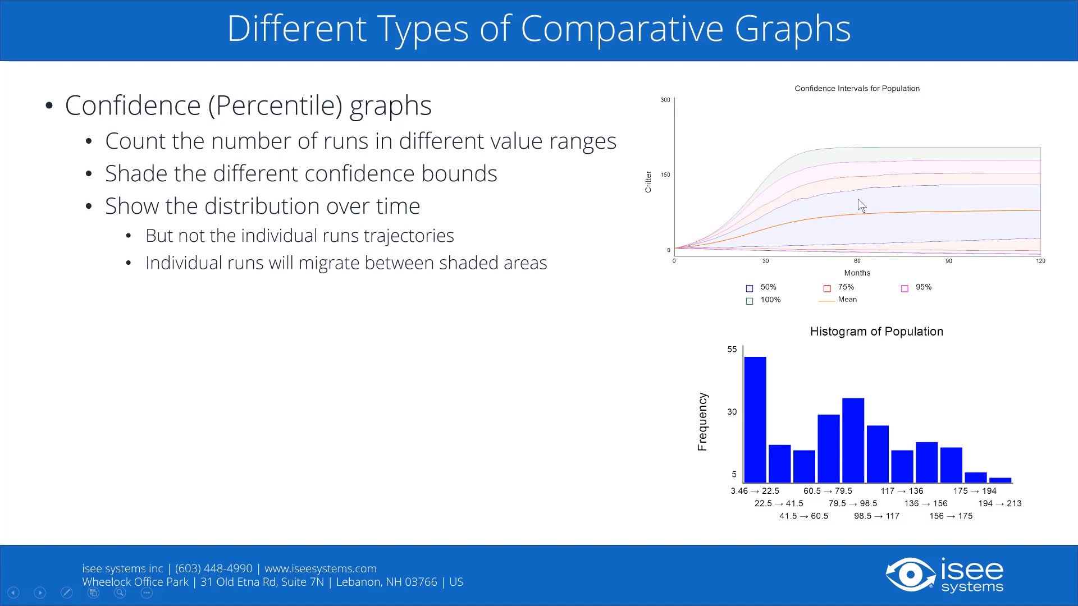
pyautogui.press('Right')
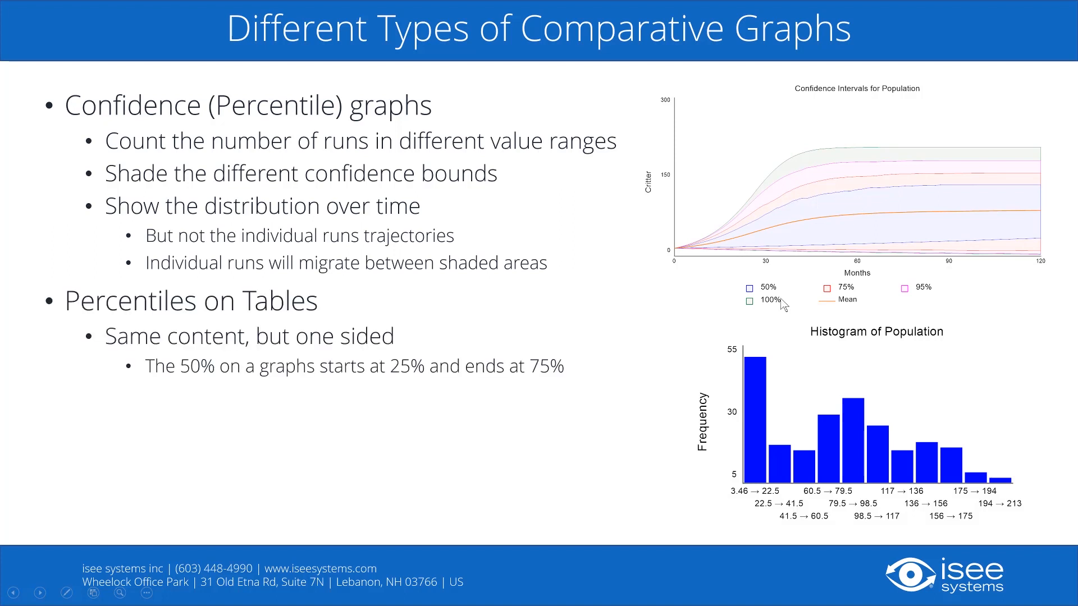
pyautogui.press('Right')
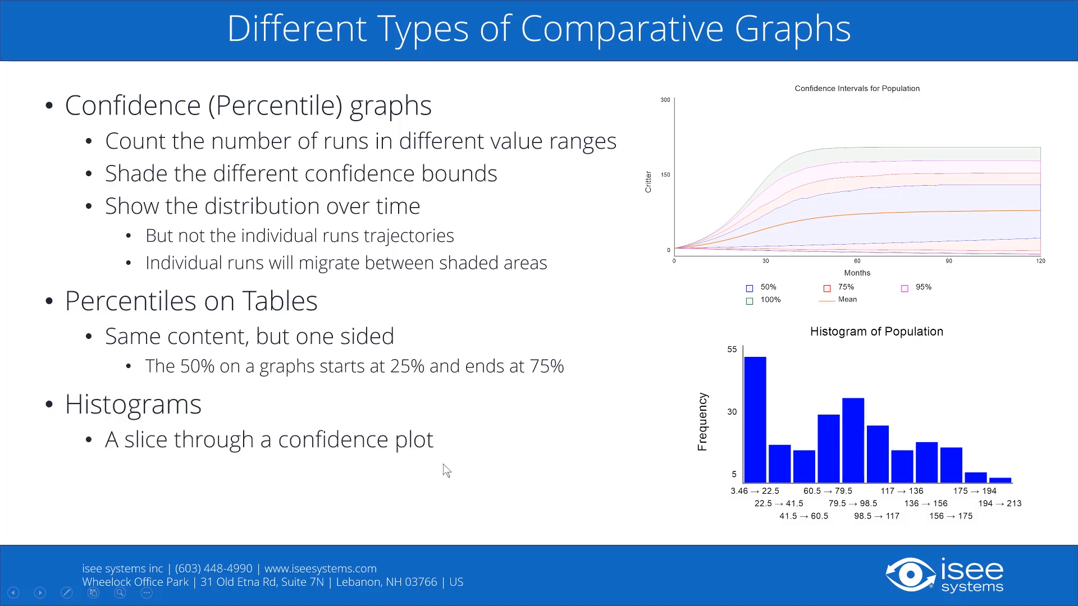
# Switch back to Stella Architect and change the comparative Population graph to a bar graph shown as a histogram.
pyautogui.hotkey('alt', 'Tab')
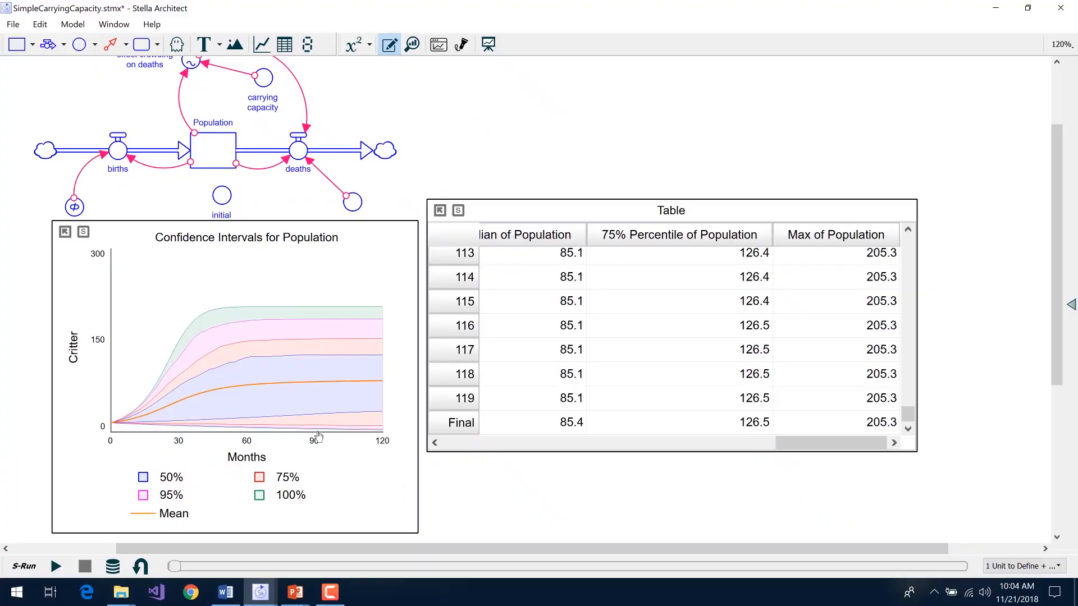
pyautogui.doubleClick(324, 278)
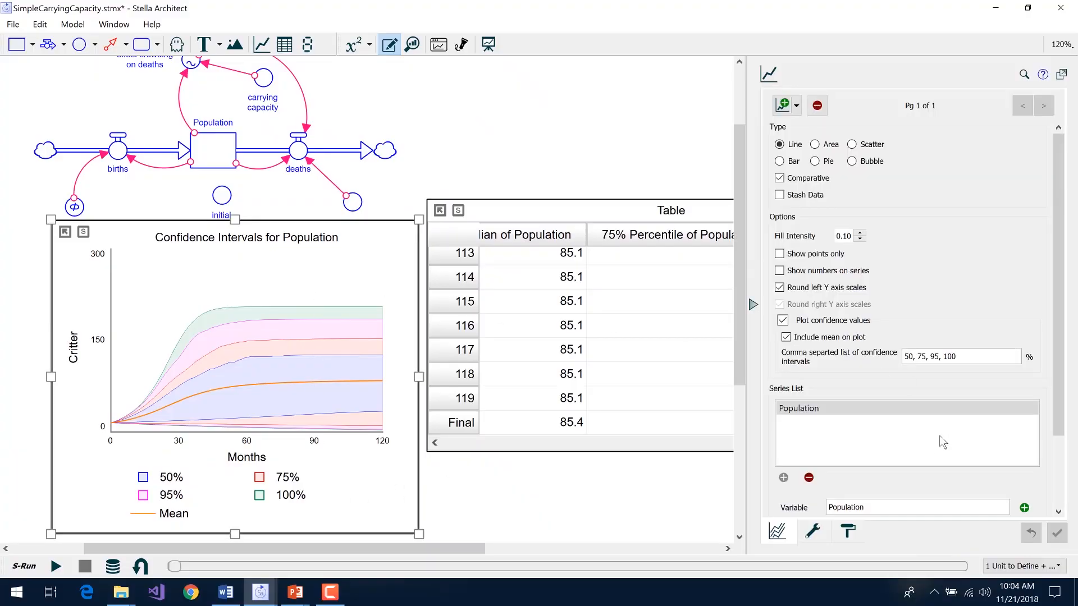
pyautogui.click(779, 161)
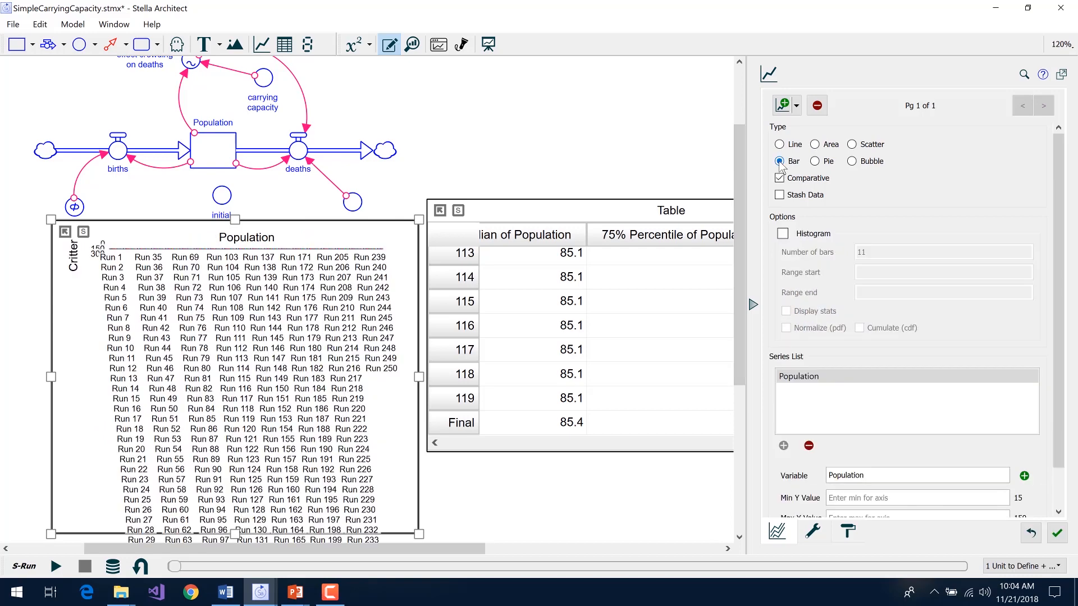
pyautogui.click(783, 233)
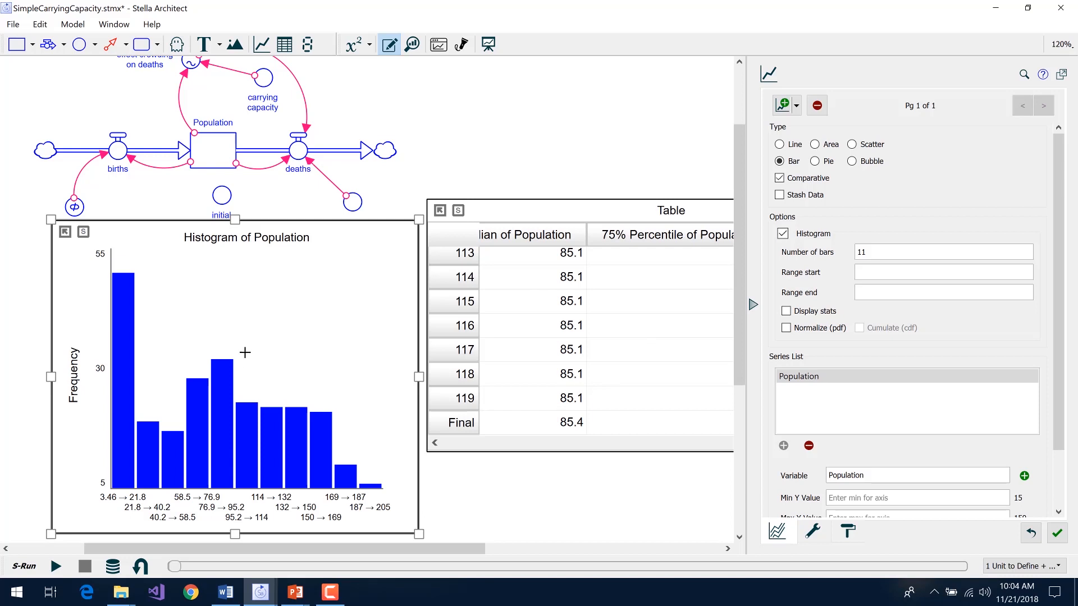
pyautogui.click(464, 490)
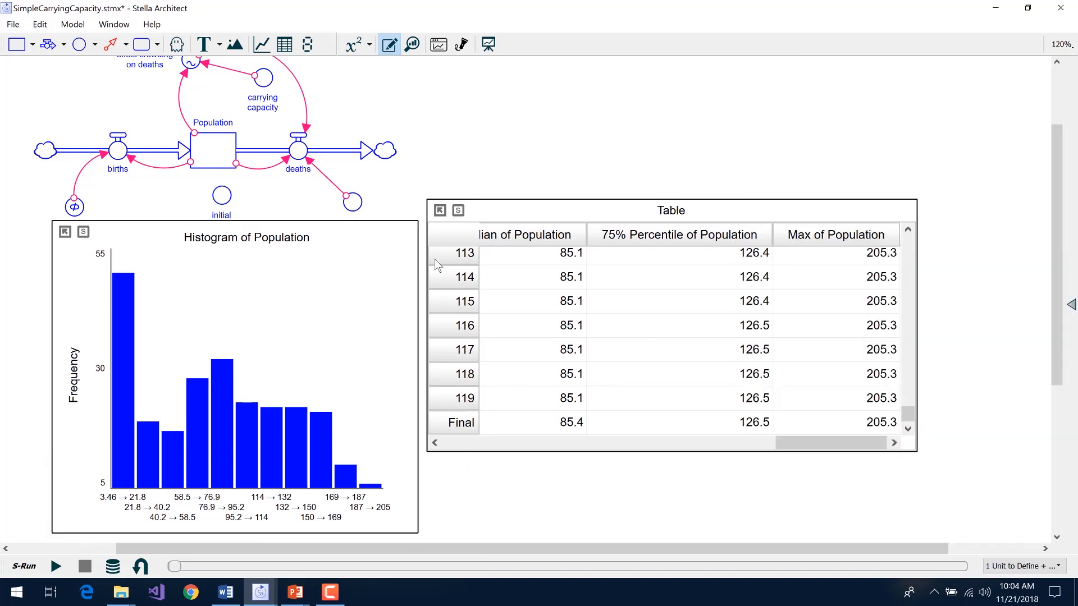
# Examine the Population histogram over simulation time, moving back from 120 to 0 and forward again to 120.
pyautogui.click(413, 45)
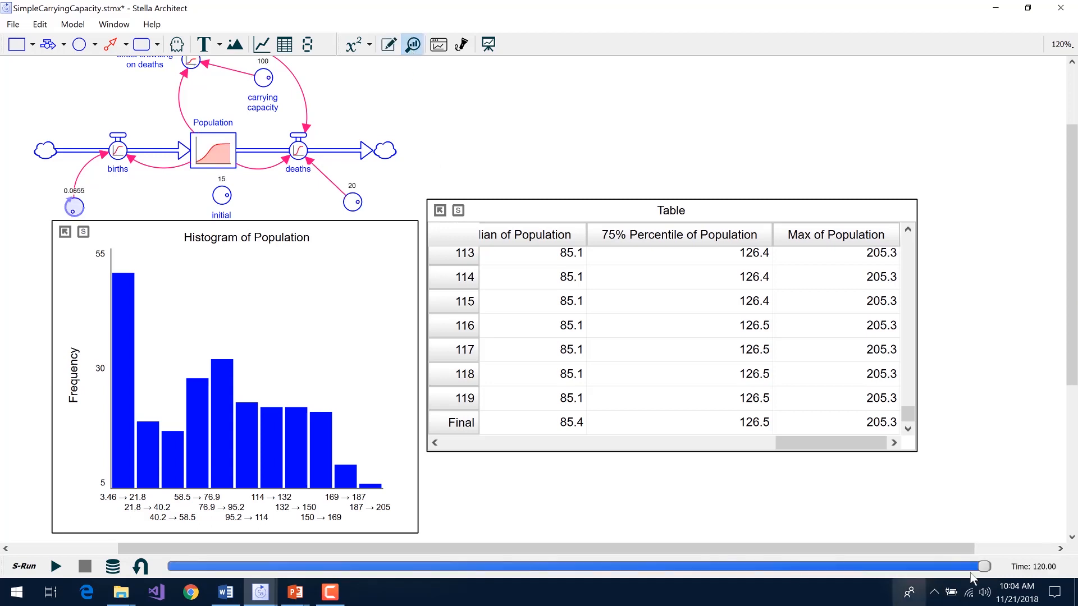
pyautogui.moveTo(983, 566); pyautogui.dragTo(139, 599)
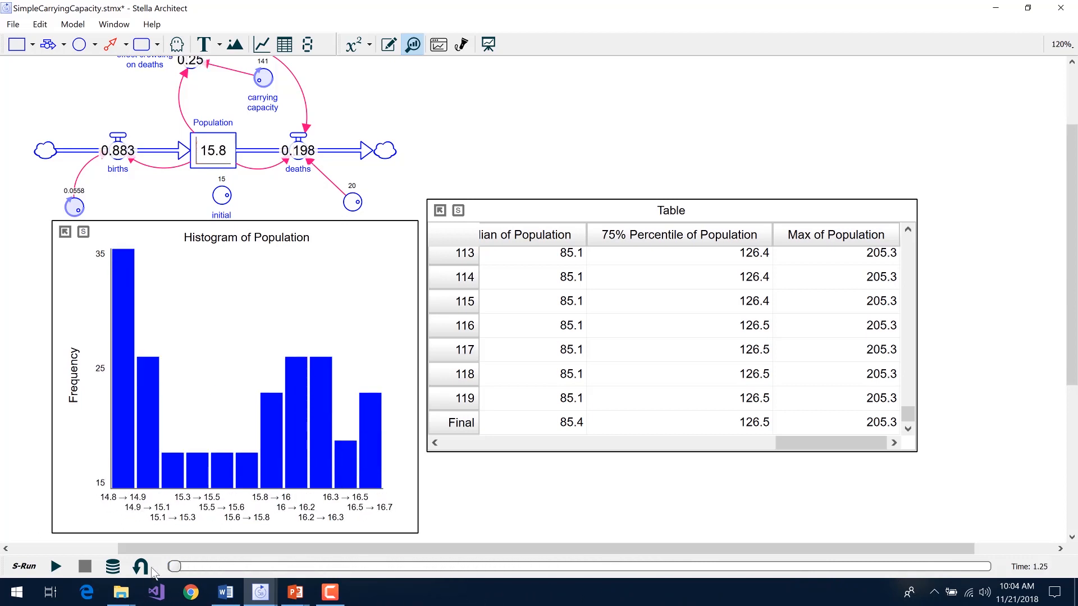
pyautogui.moveTo(171, 567); pyautogui.dragTo(173, 569)
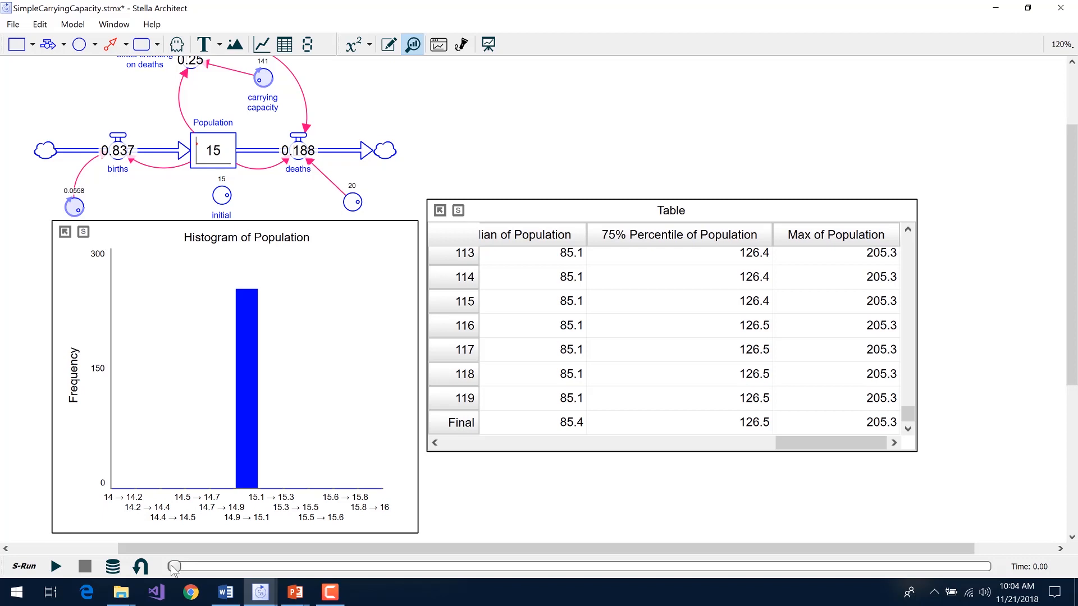
pyautogui.moveTo(173, 567); pyautogui.dragTo(1041, 580)
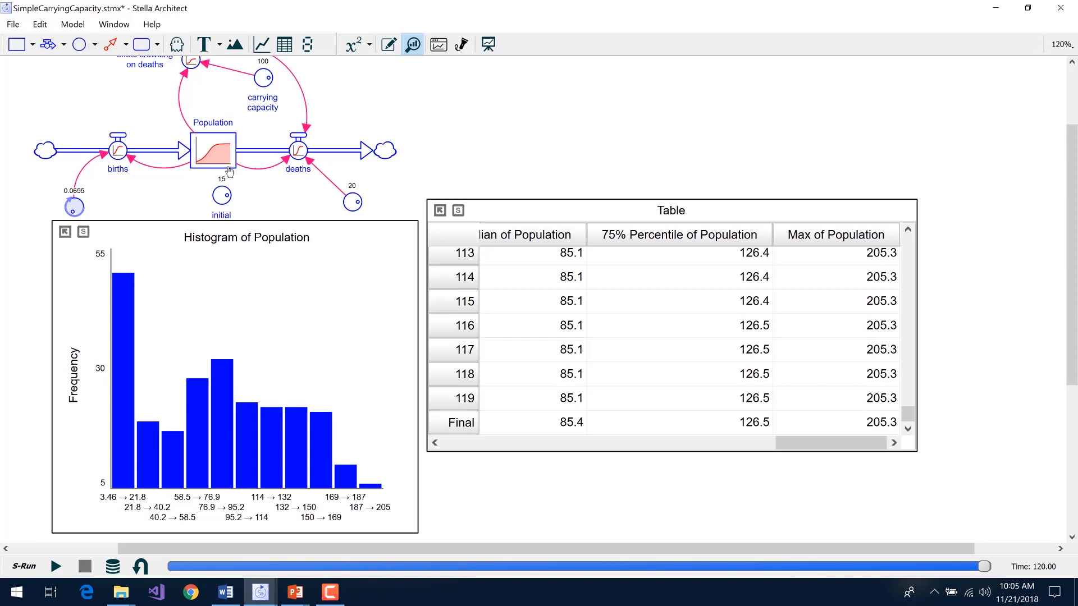
# Switch to the presentation, advance to the Comparative Scatter Graphs slide, and return to Stella Architect.
pyautogui.hotkey('alt', 'Tab')
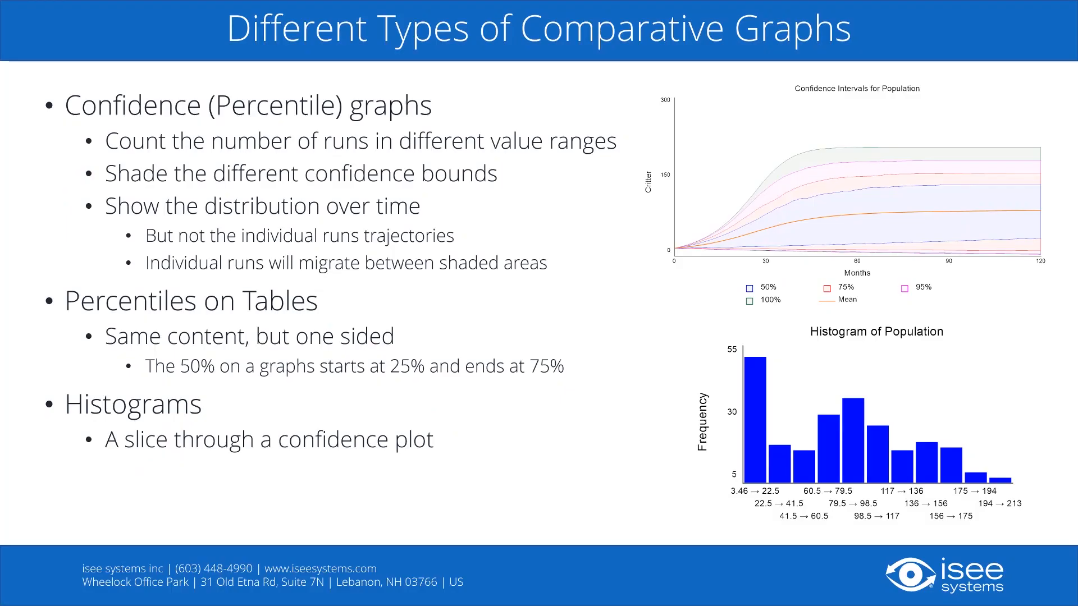
pyautogui.press('Right')
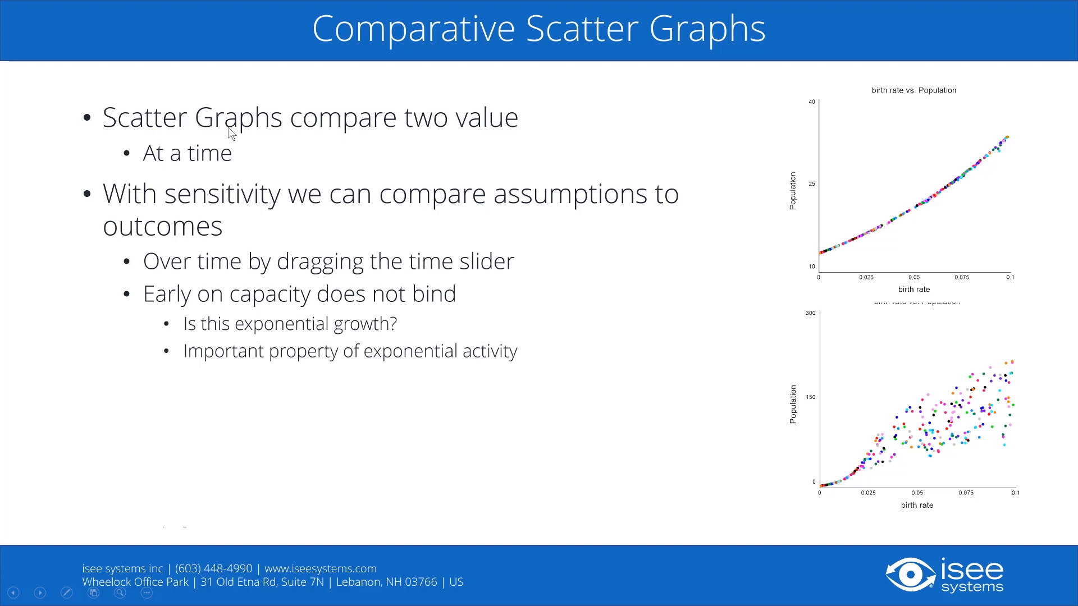
pyautogui.hotkey('alt', 'Tab')
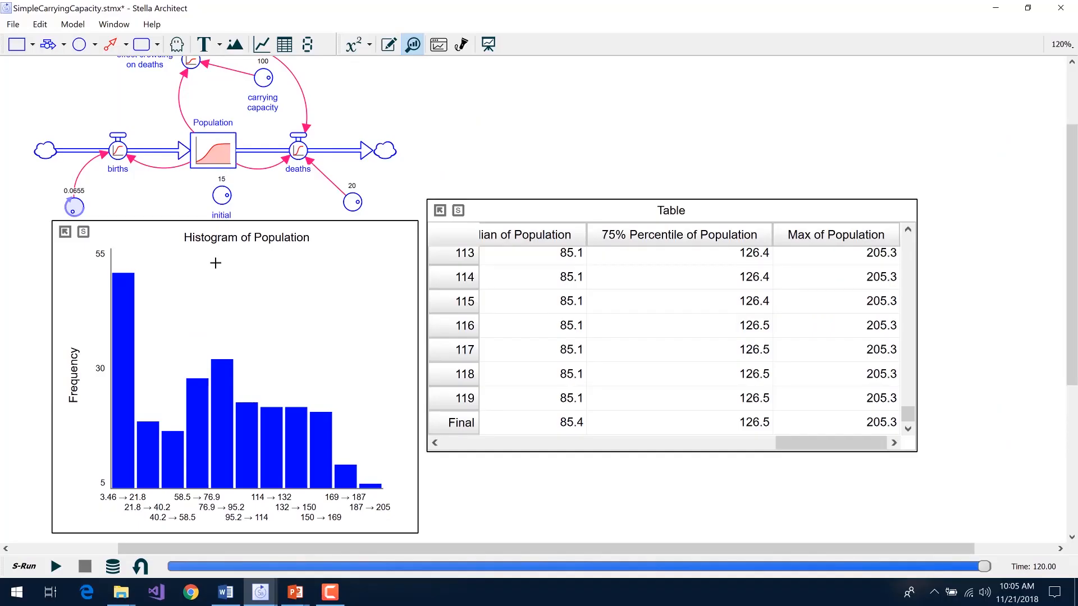
# Delete the percentile table and widen the Population histogram rightward into the freed space.
pyautogui.click(229, 250)
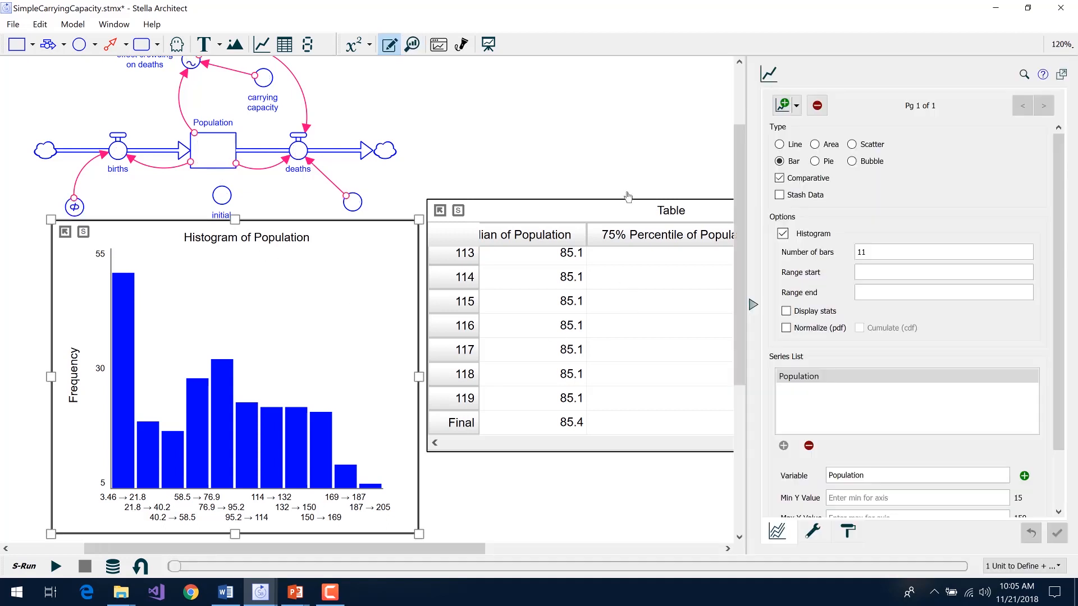
pyautogui.click(613, 210)
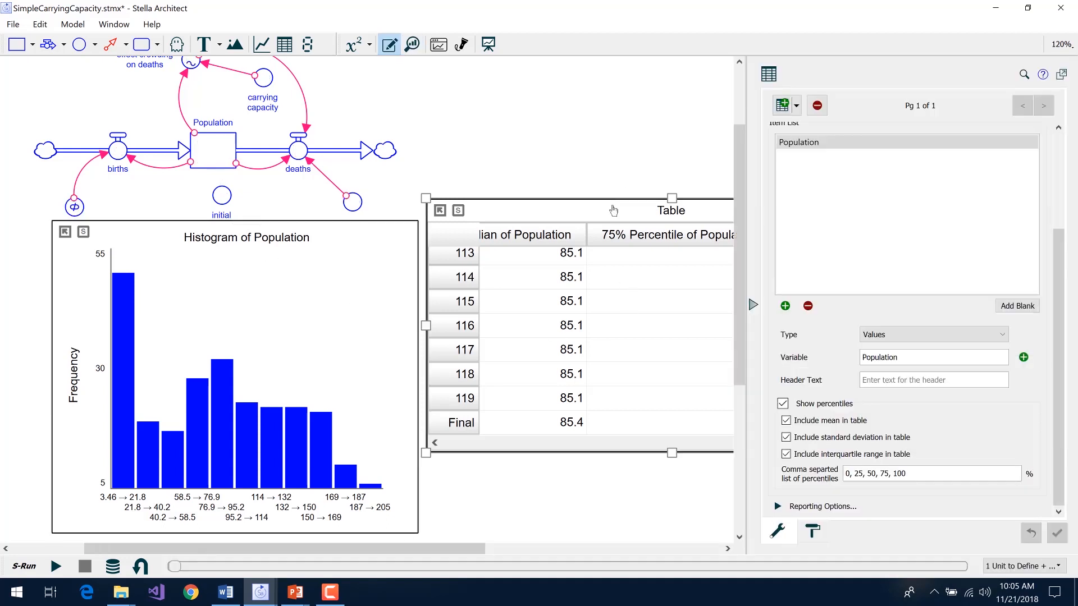
pyautogui.press('Delete')
pyautogui.click(364, 310)
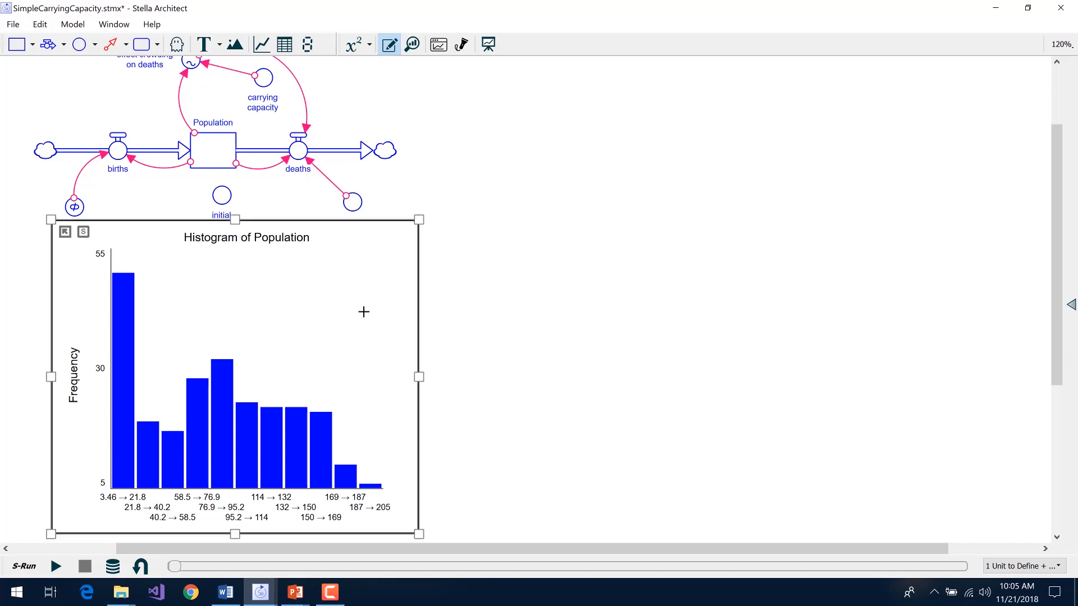
pyautogui.moveTo(418, 377); pyautogui.dragTo(645, 369)
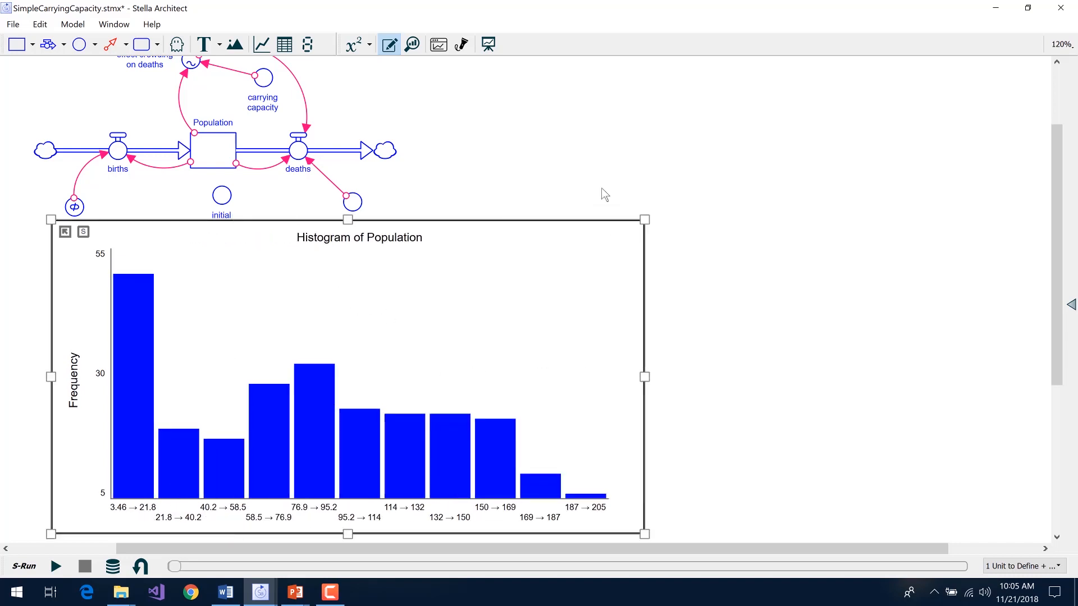
# Change the Population graph's type to a comparative scatter graph.
pyautogui.doubleClick(574, 252)
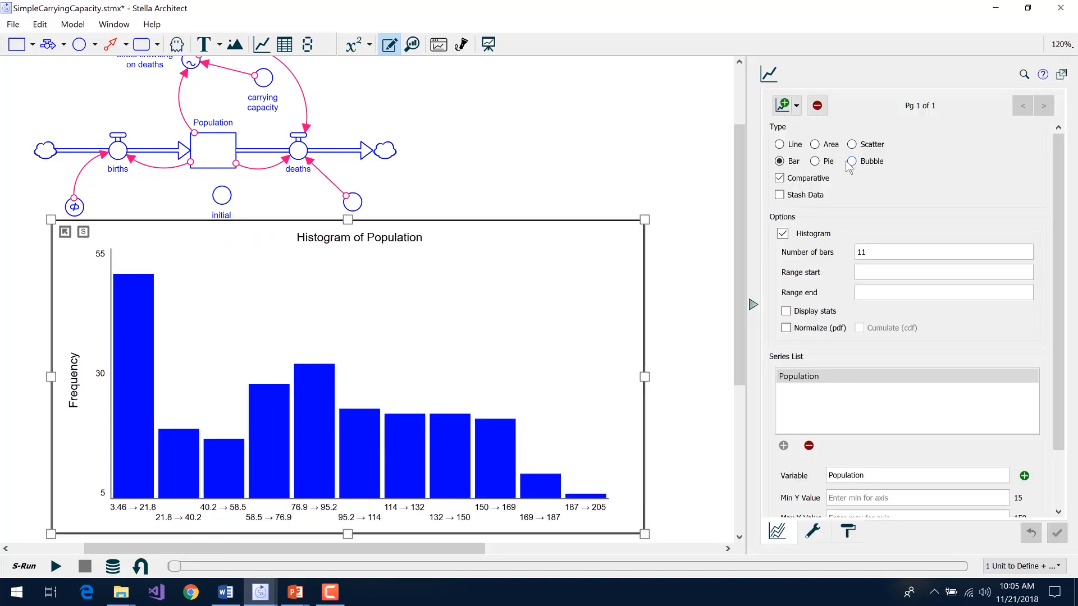
pyautogui.click(784, 145)
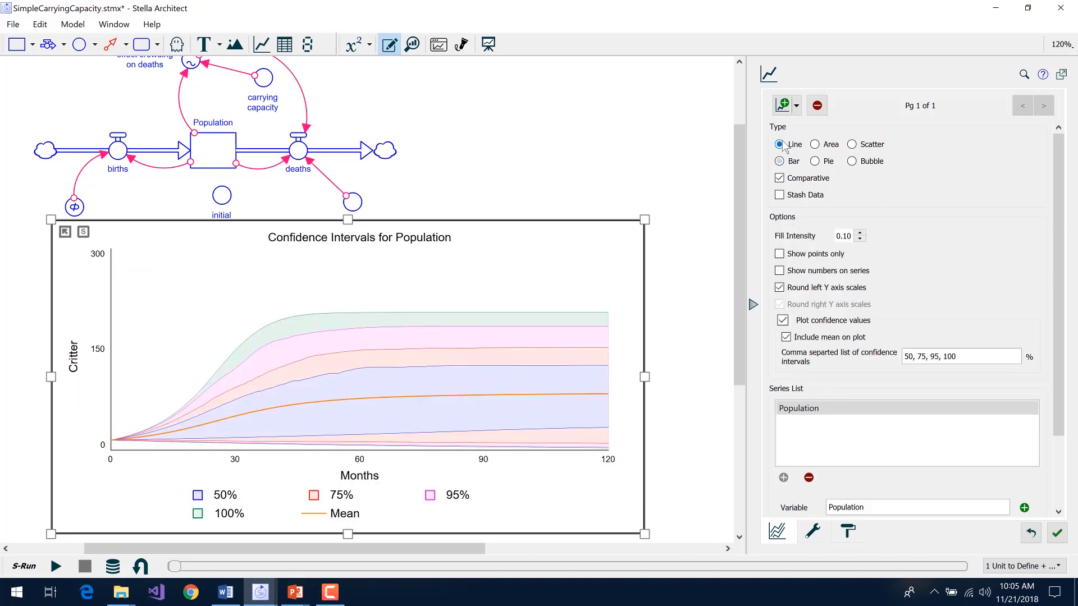
pyautogui.click(863, 148)
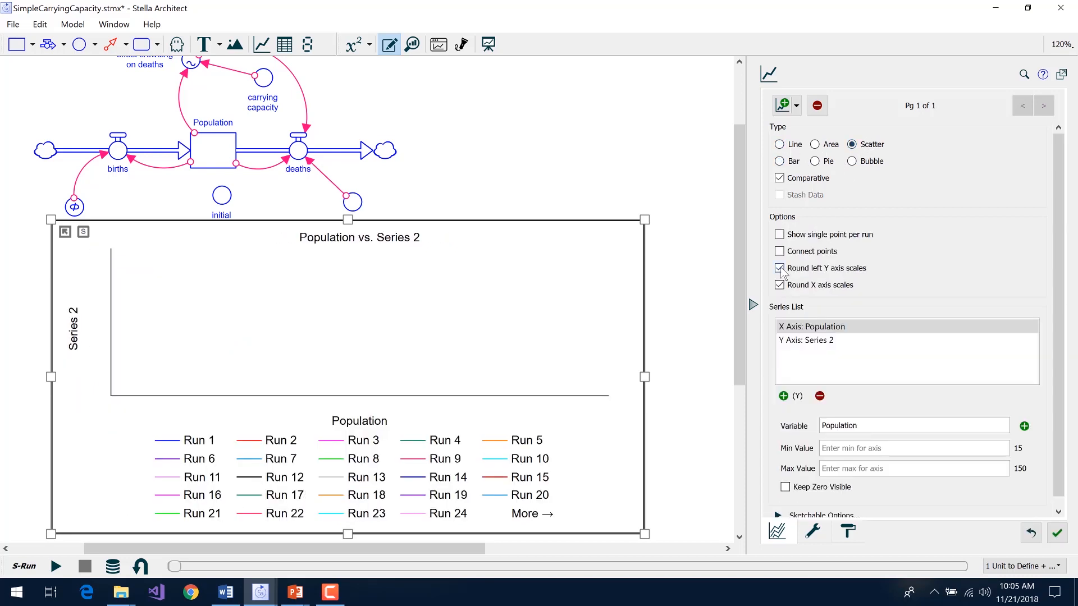
# Replace Population with birth rate as the scatter graph's X axis variable.
pyautogui.click(811, 331)
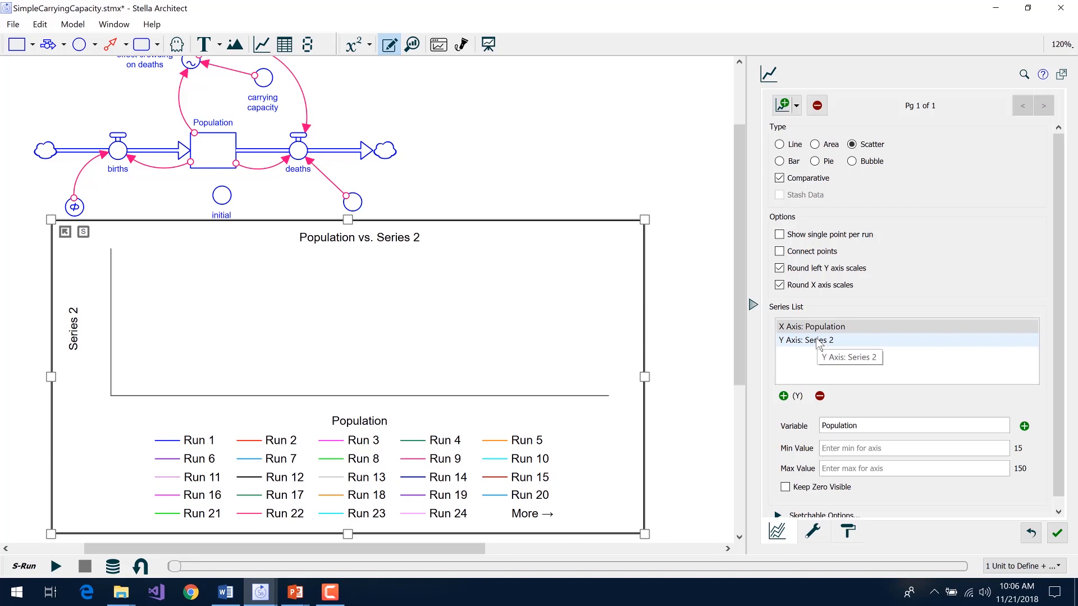
pyautogui.click(817, 341)
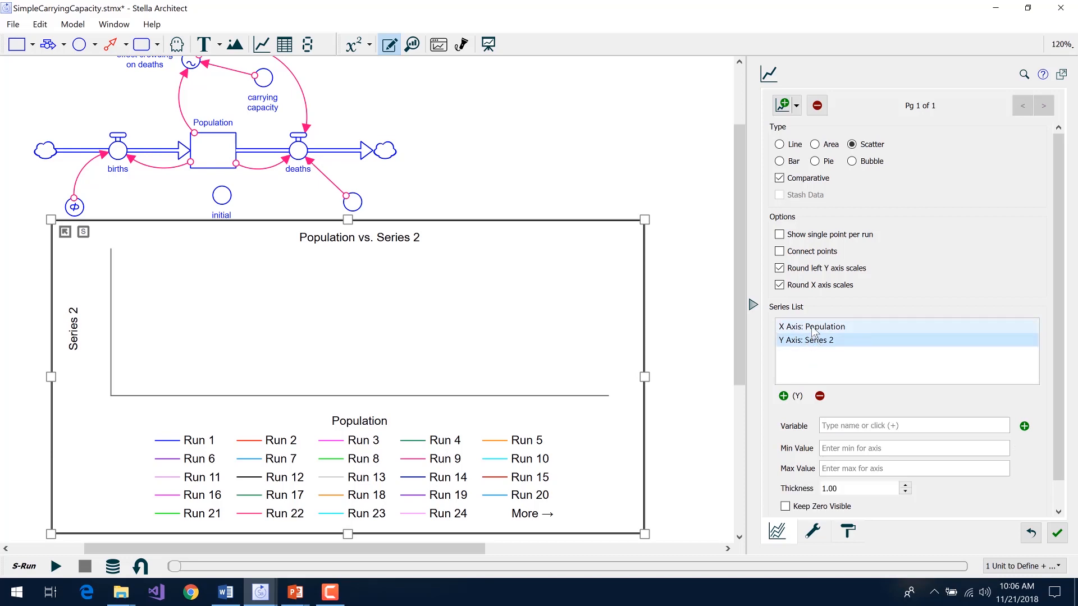
pyautogui.click(811, 328)
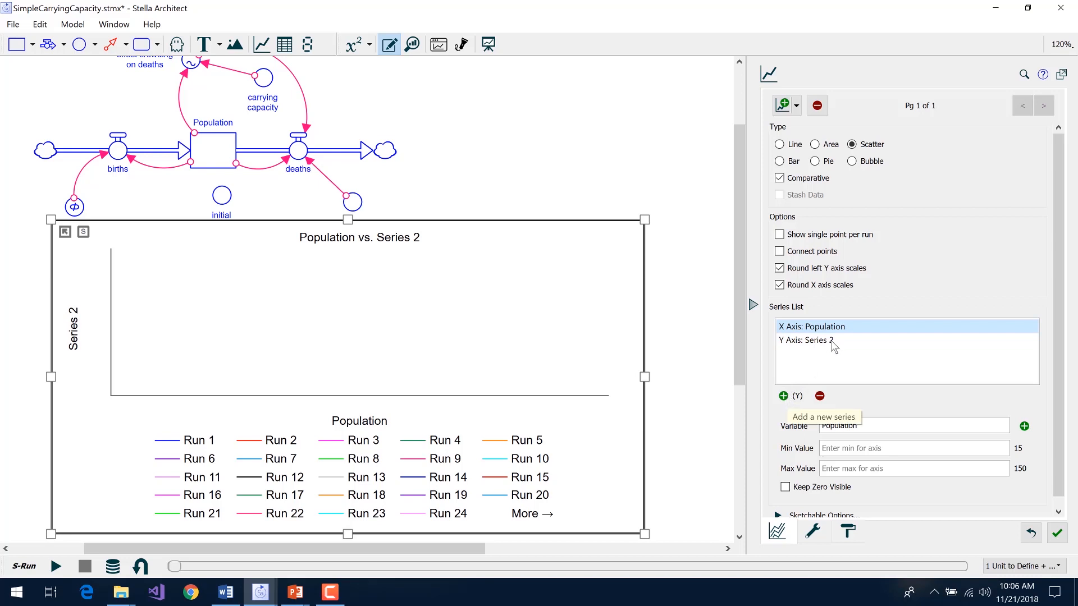
pyautogui.click(1025, 427)
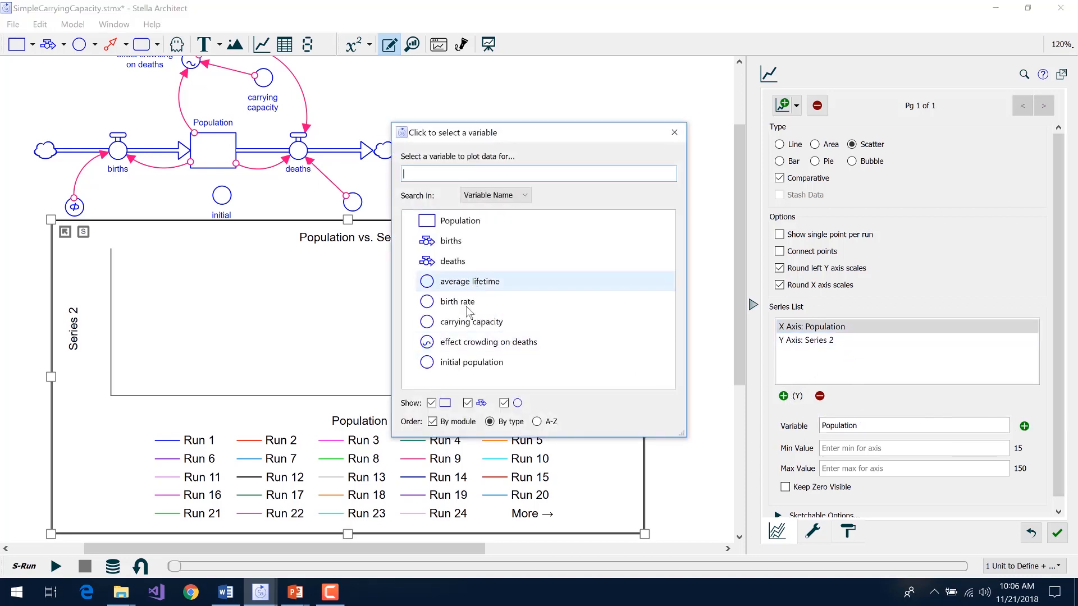
pyautogui.click(466, 303)
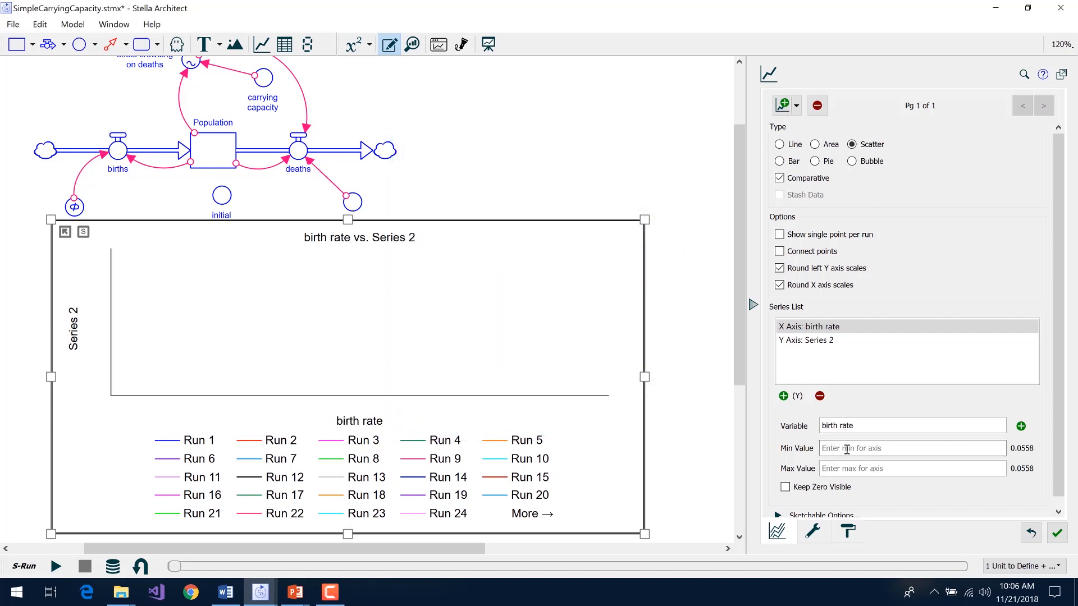
# Assign Population to the scatter graph's Y axis and show a single point per run.
pyautogui.click(786, 342)
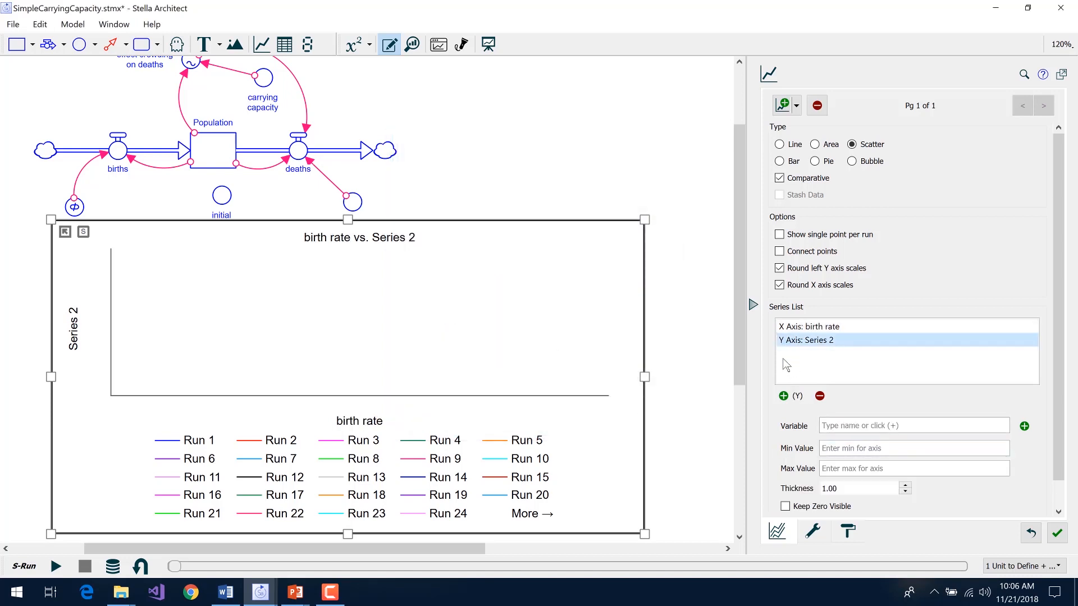
pyautogui.click(1024, 426)
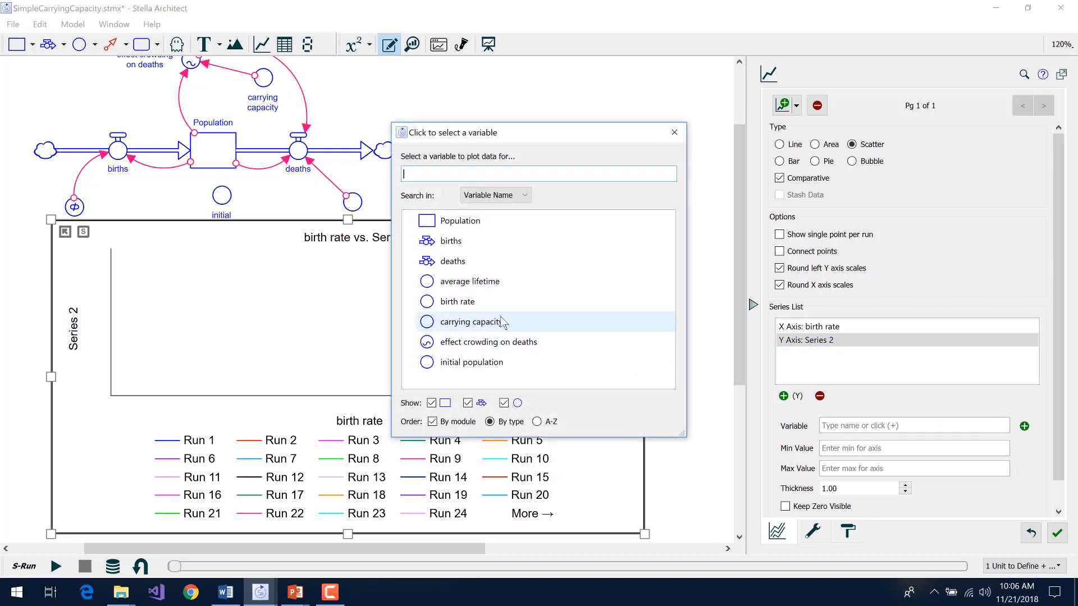
pyautogui.click(444, 222)
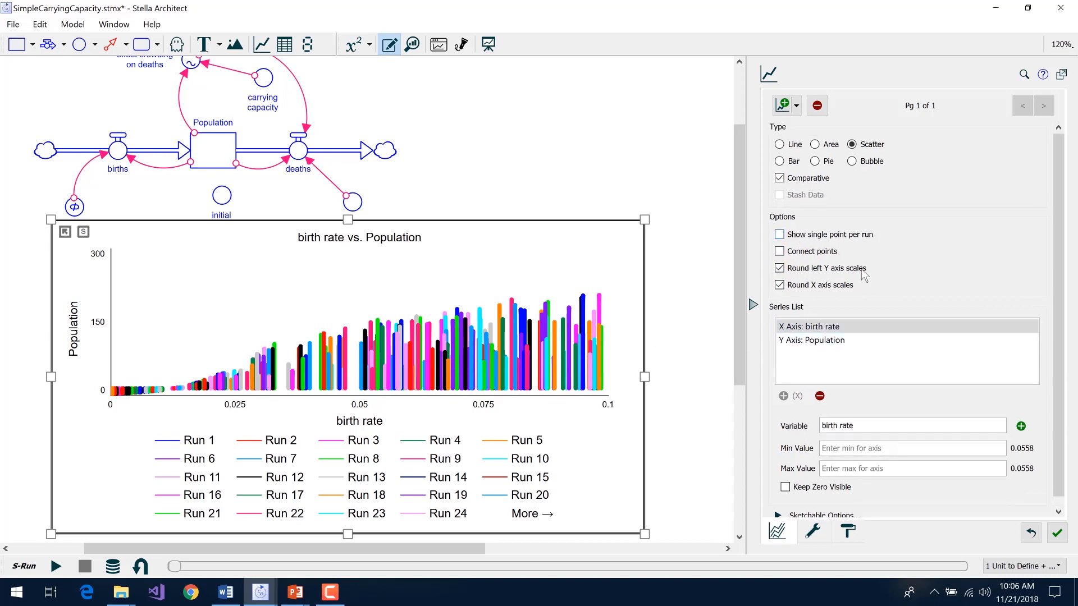
pyautogui.scroll(-1, 838, 304)
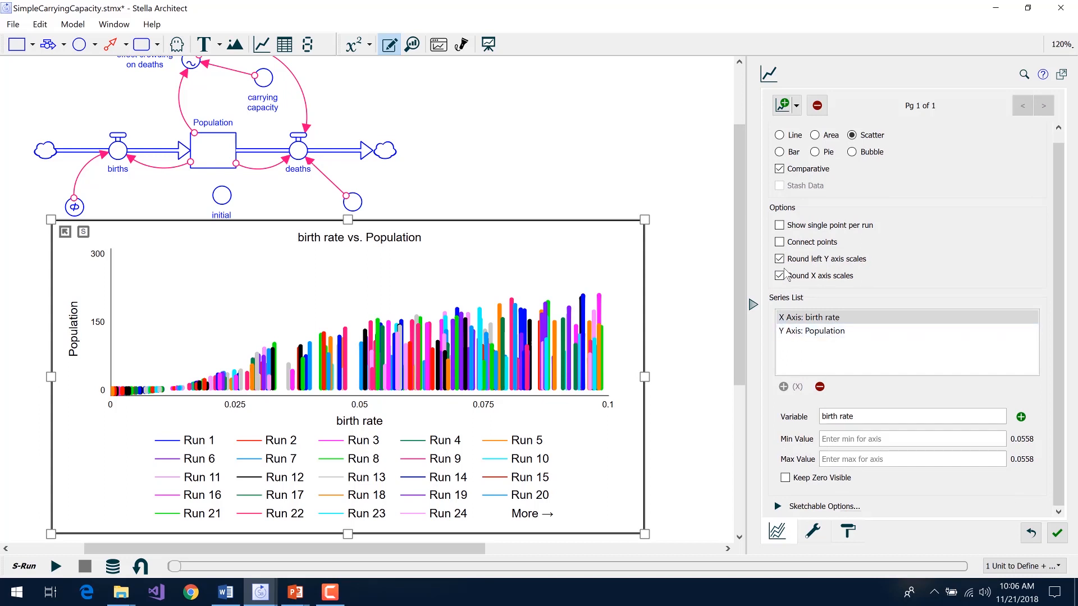
pyautogui.click(780, 226)
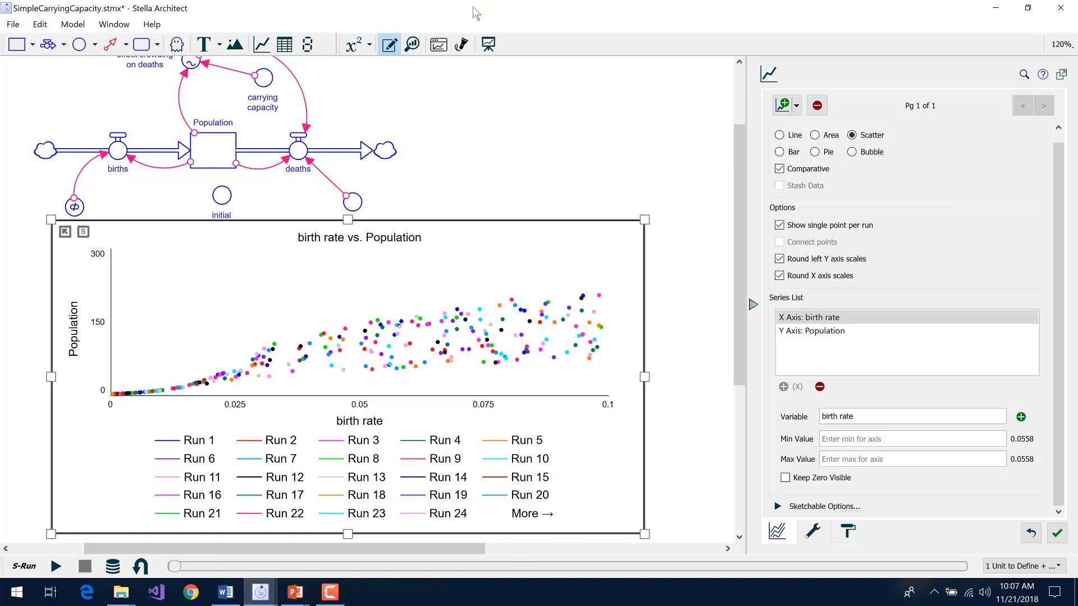
# Explore the birth rate vs. Population scatter graph over time, moving the simulation time to 0, 12 and back to 120.
pyautogui.click(412, 45)
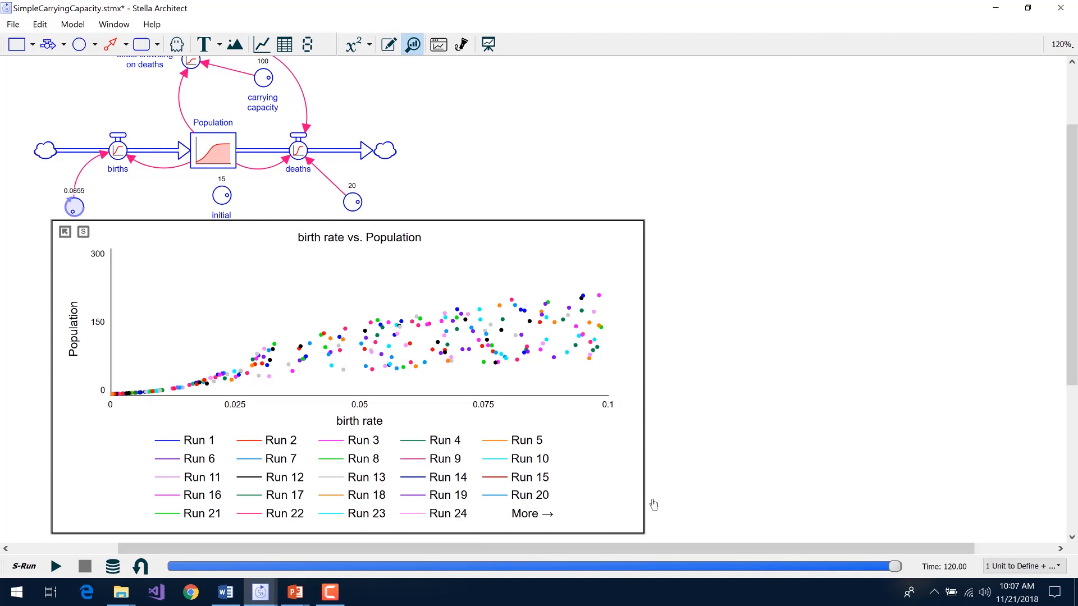
pyautogui.click(895, 567)
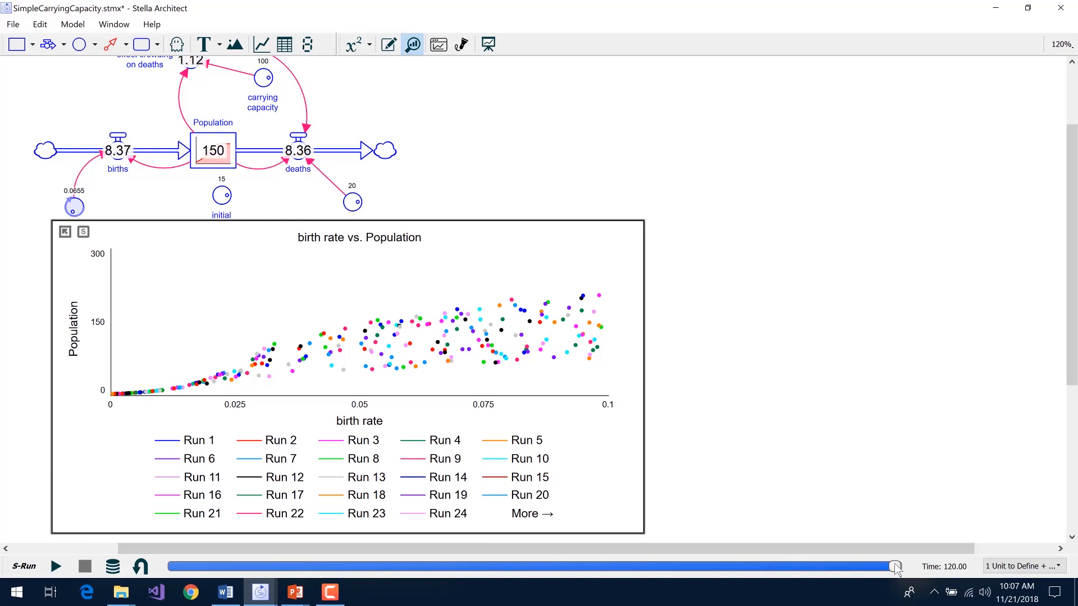
pyautogui.moveTo(896, 568); pyautogui.dragTo(171, 578)
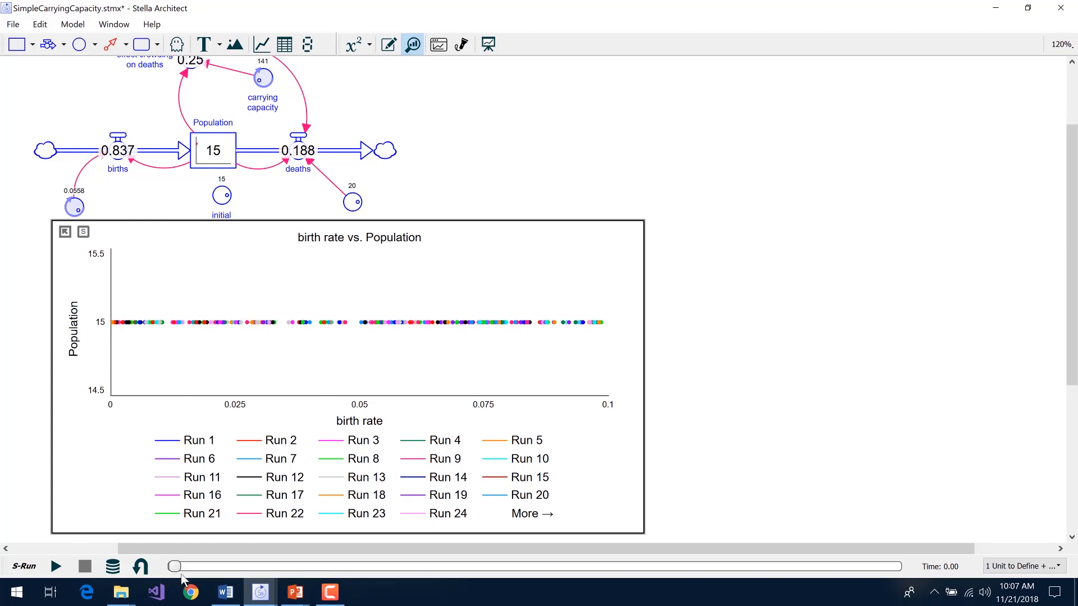
pyautogui.moveTo(184, 577); pyautogui.dragTo(254, 582)
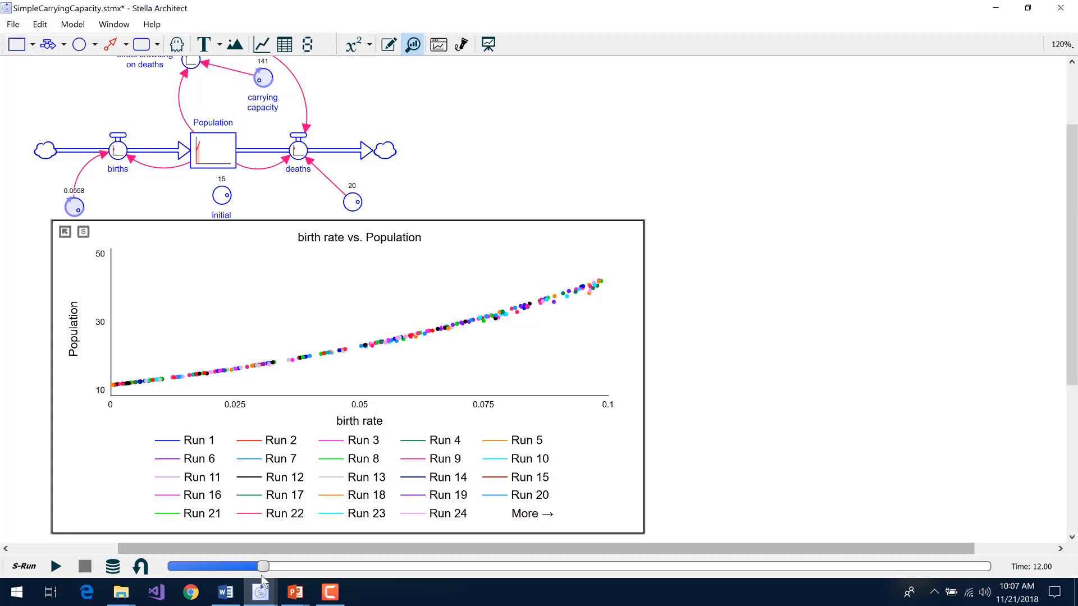
pyautogui.moveTo(264, 567); pyautogui.dragTo(1017, 567)
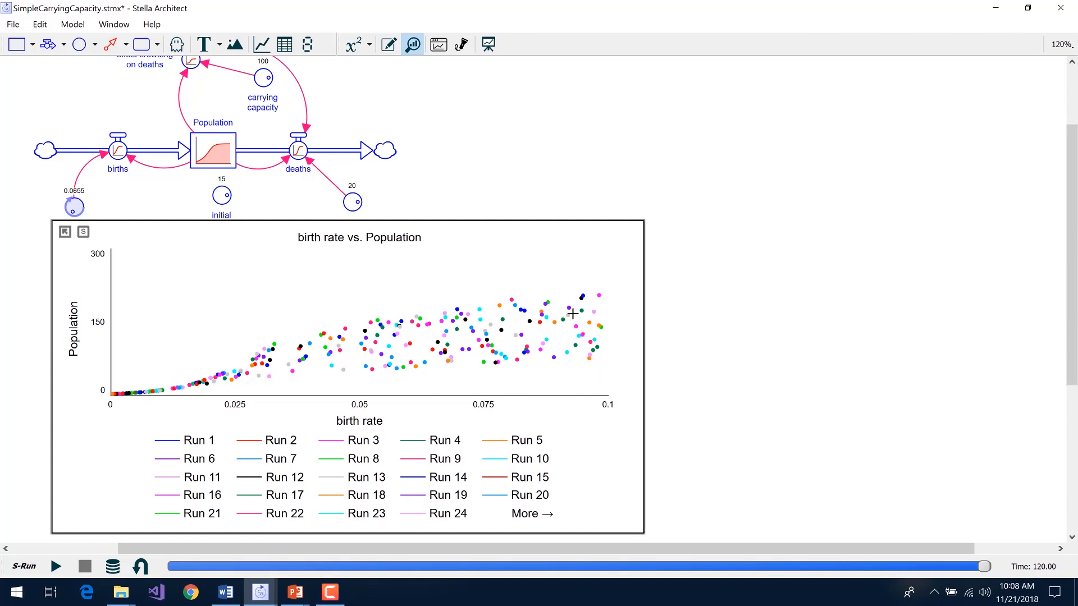
# Switch to the slide presentation, reveal the bubble chart points on the Comparative Scatter Graphs slide, and return to Stella Architect.
pyautogui.hotkey('alt', 'Tab')
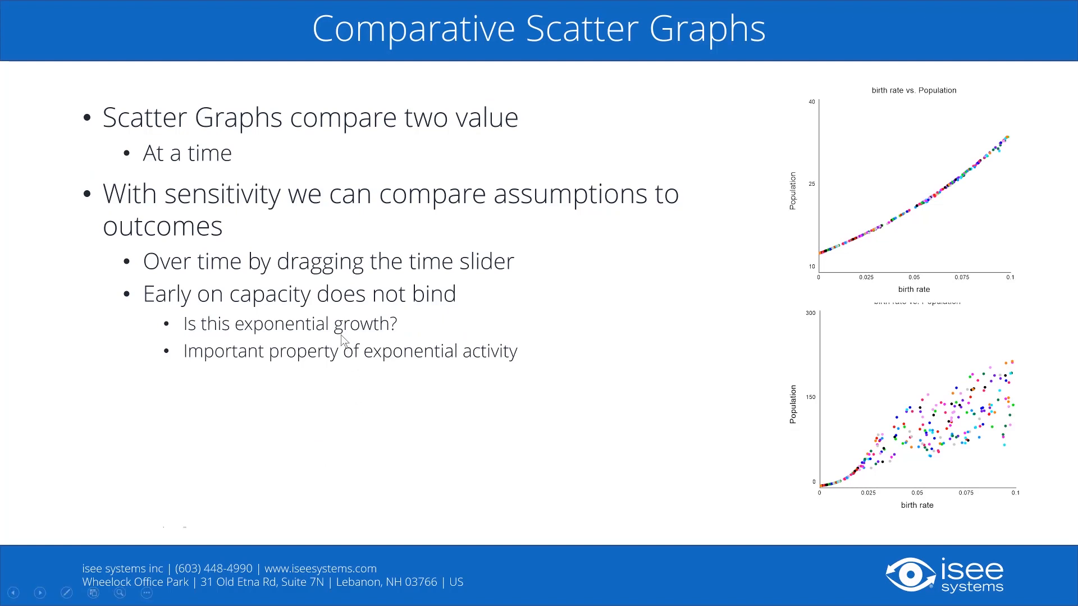
pyautogui.press('Right')
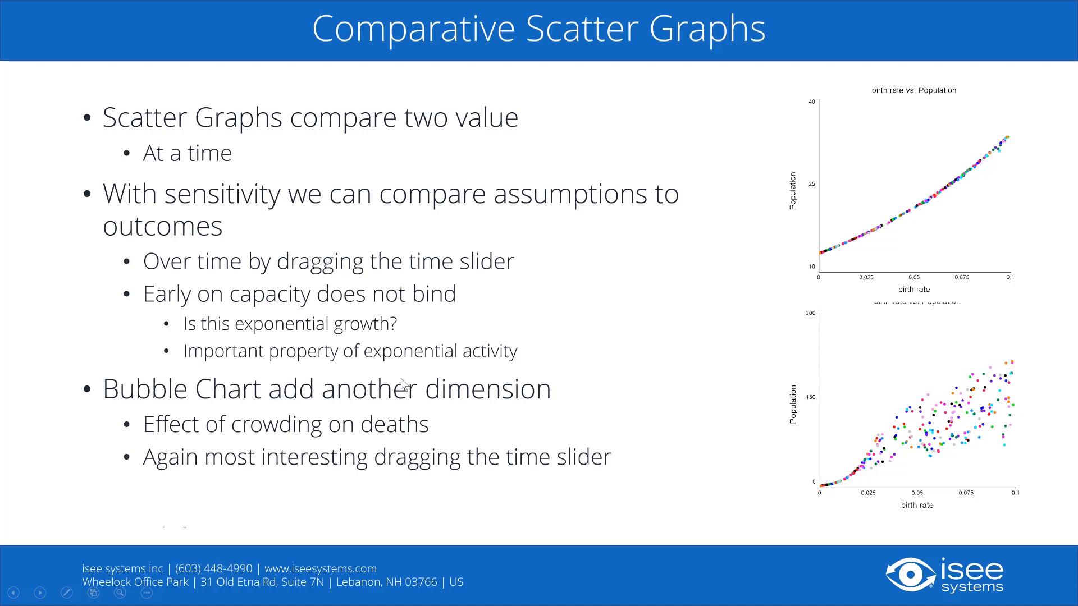
pyautogui.hotkey('alt', 'Tab')
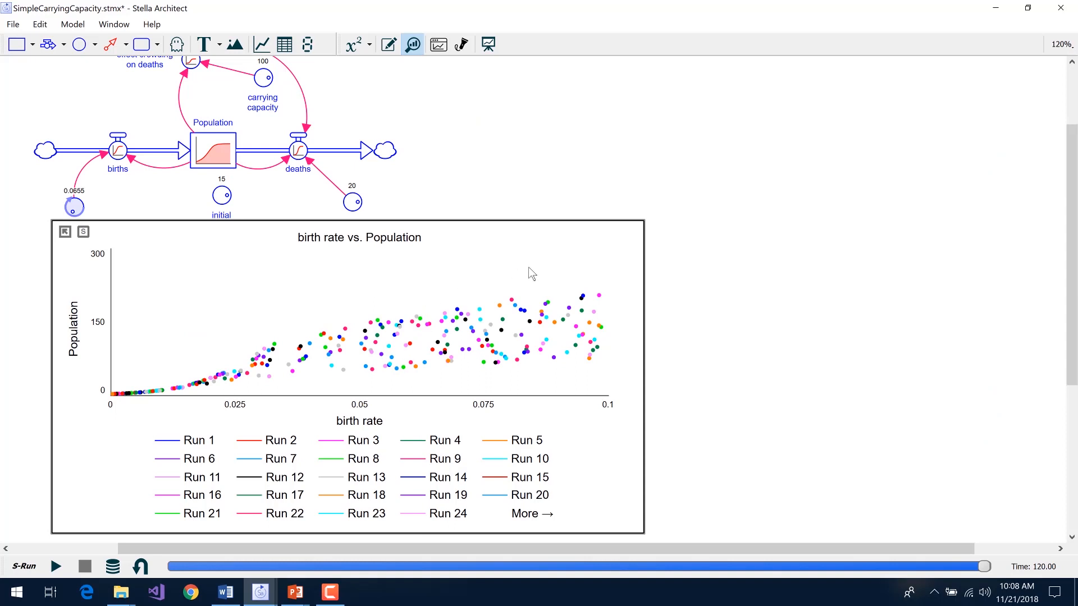
# Change the scatter graph to a bubble graph with effect crowding on deaths as its Z axis variable, and display the sensitivity runs.
pyautogui.doubleClick(529, 272)
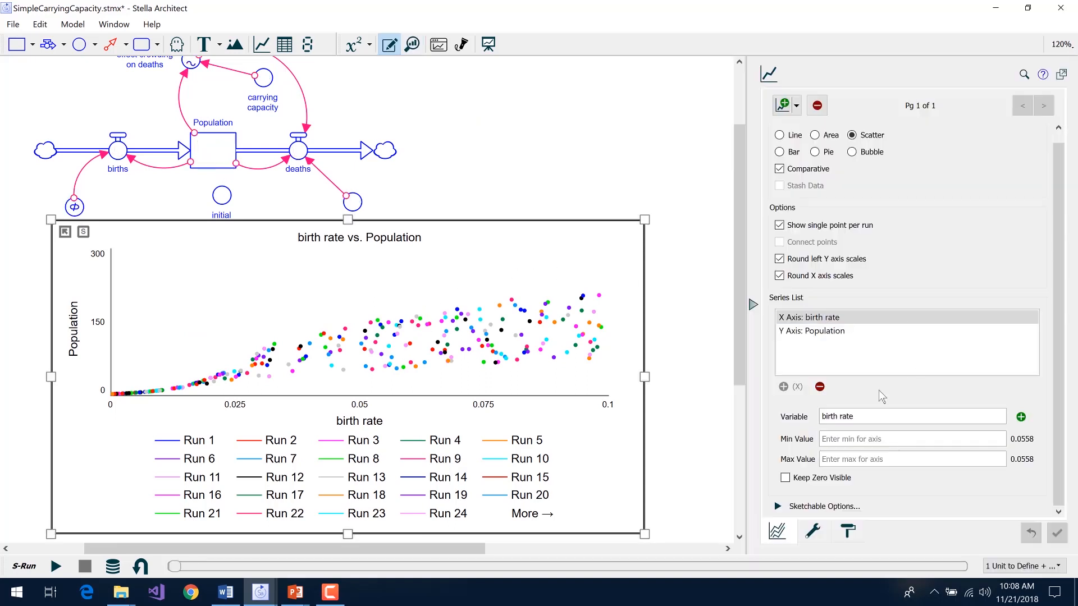
pyautogui.click(856, 154)
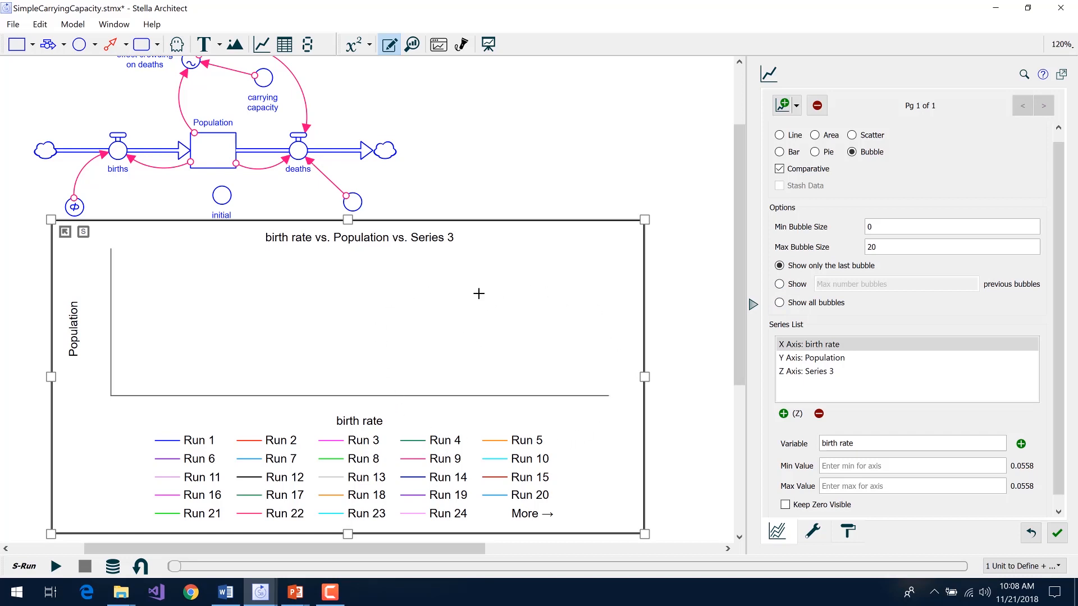
pyautogui.click(801, 379)
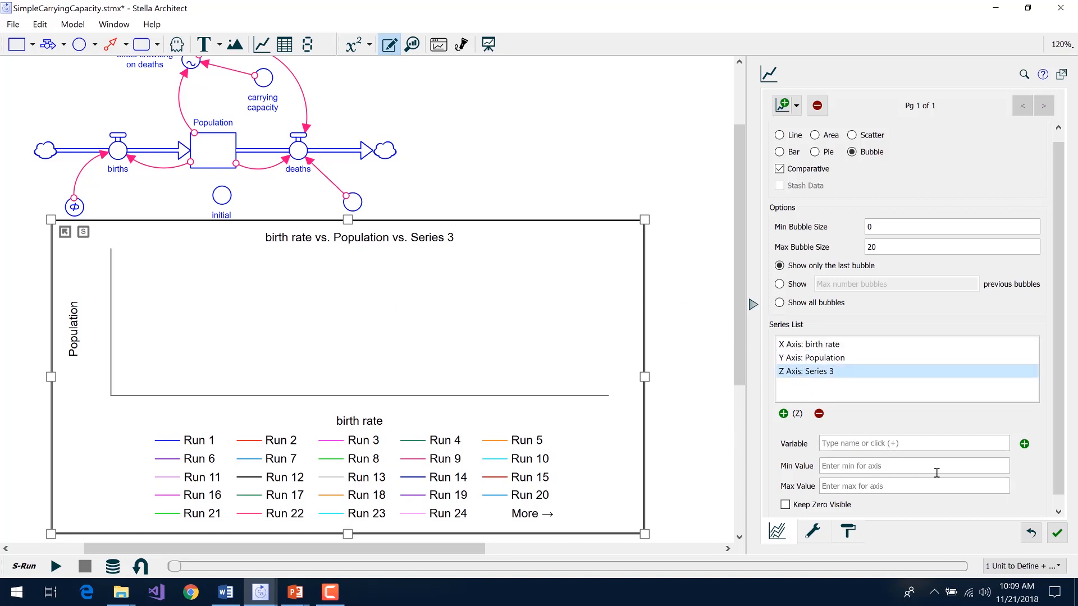
pyautogui.click(1023, 444)
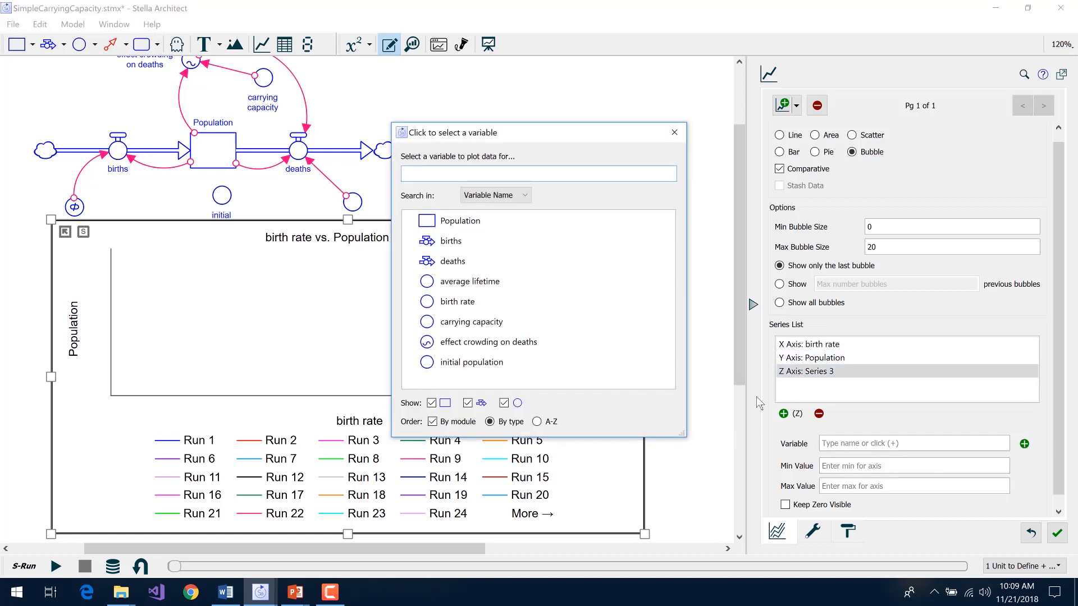
pyautogui.click(463, 348)
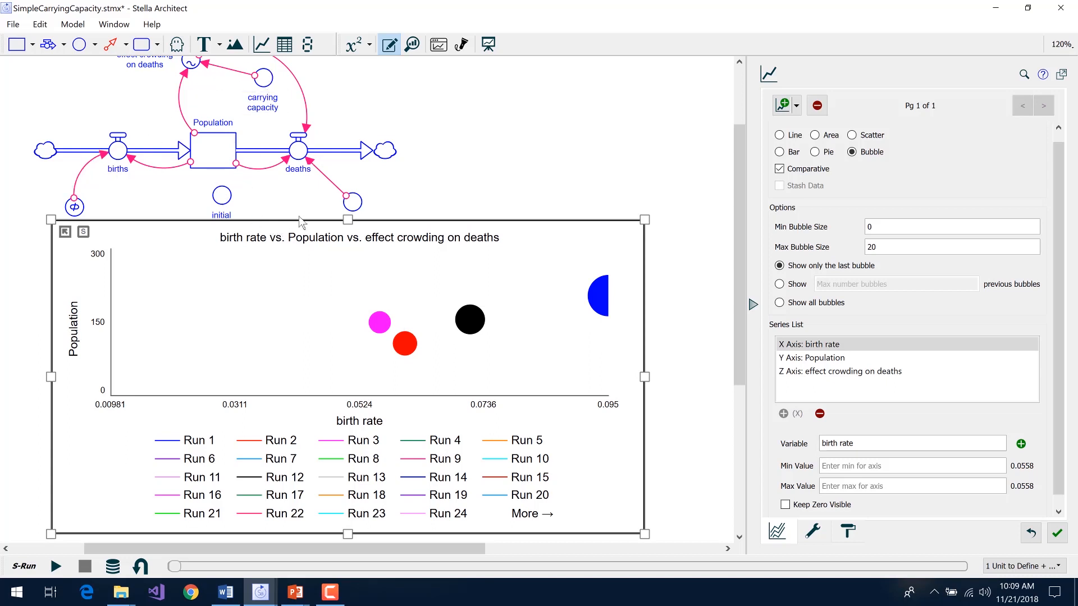
pyautogui.click(21, 567)
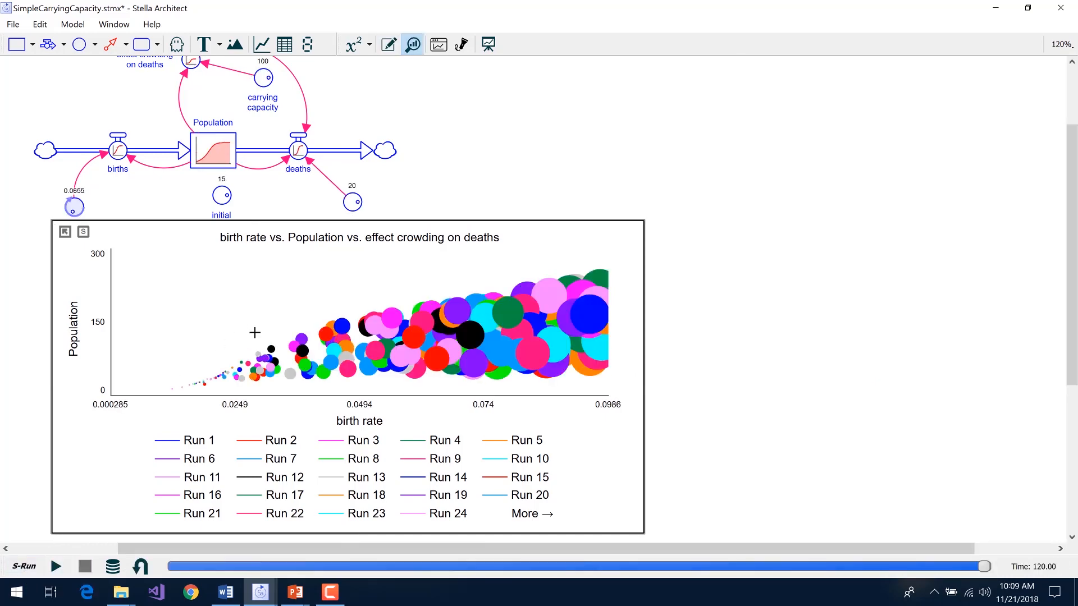
pyautogui.hotkey('alt', 'Tab')
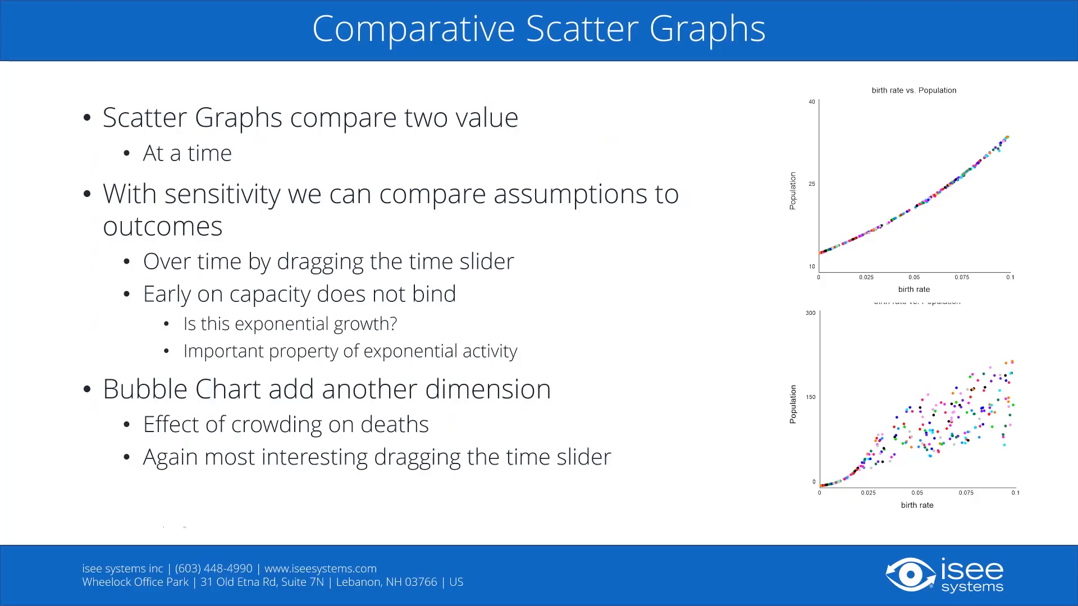
pyautogui.hotkey('alt', 'Tab')
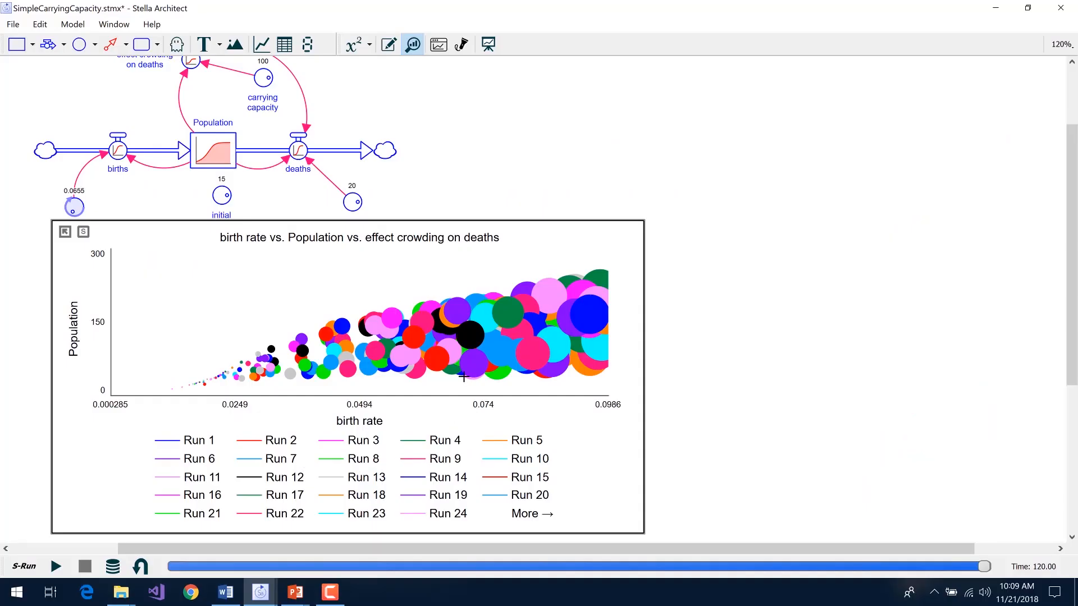
# Set the bubble graph's minimum bubble size to 1 and its maximum bubble size to 5.
pyautogui.doubleClick(468, 376)
pyautogui.click(873, 227)
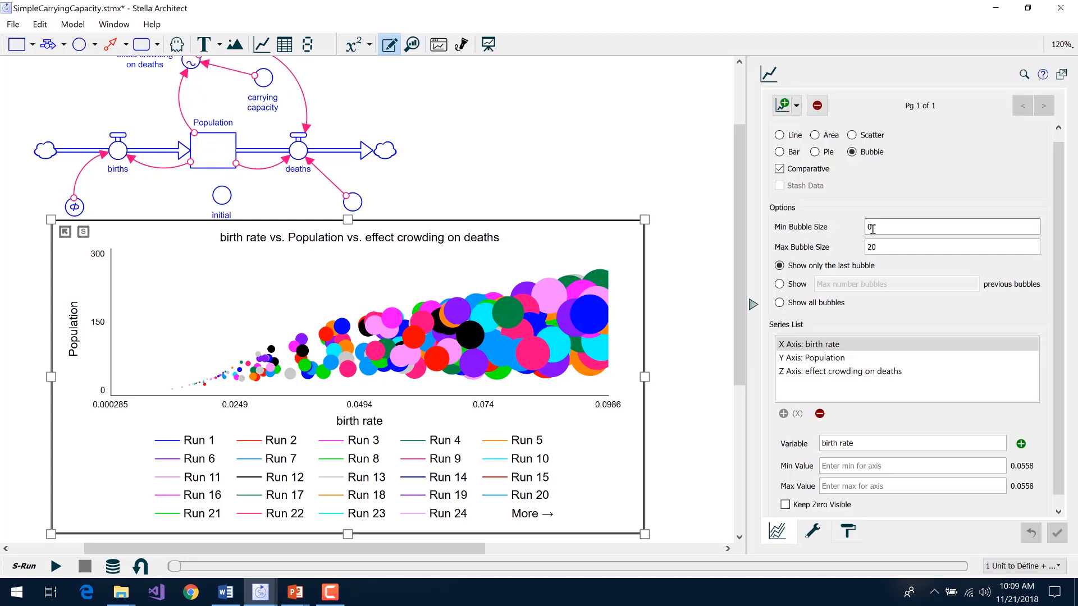
pyautogui.write('1')
pyautogui.press('Tab')
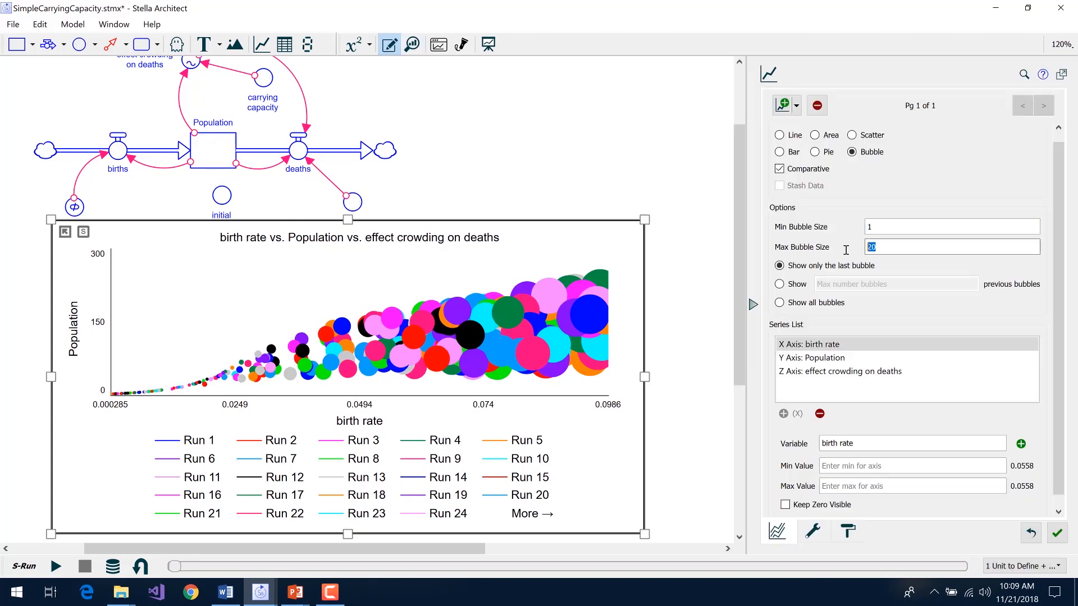
pyautogui.write('5')
pyautogui.click(683, 258)
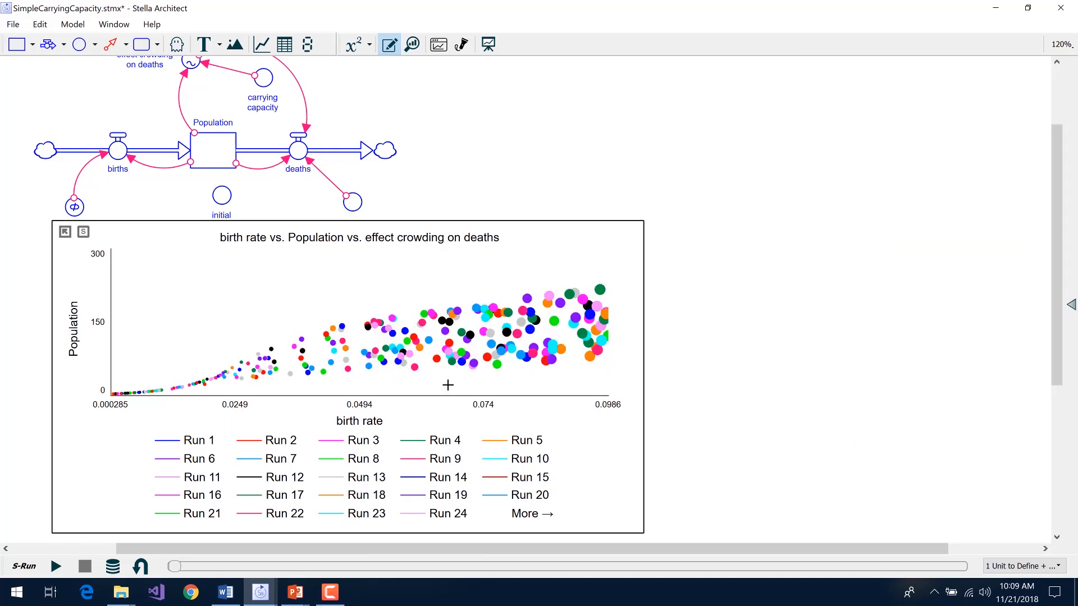
# Increase the bubble graph's maximum bubble size to 8.
pyautogui.click(609, 303)
pyautogui.moveTo(910, 247); pyautogui.dragTo(853, 251)
pyautogui.write('8')
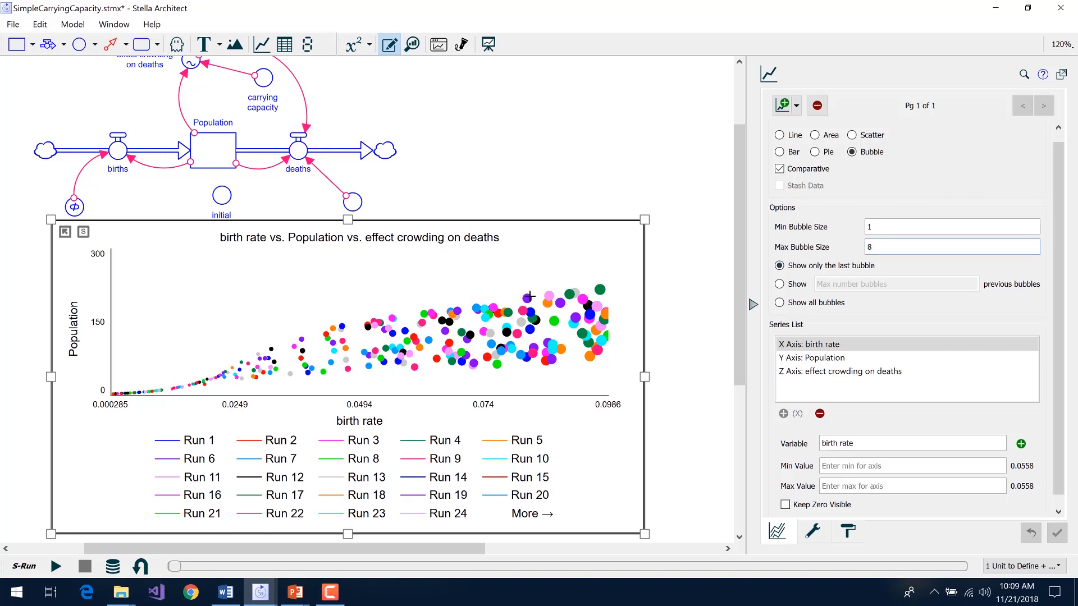
pyautogui.press('Return')
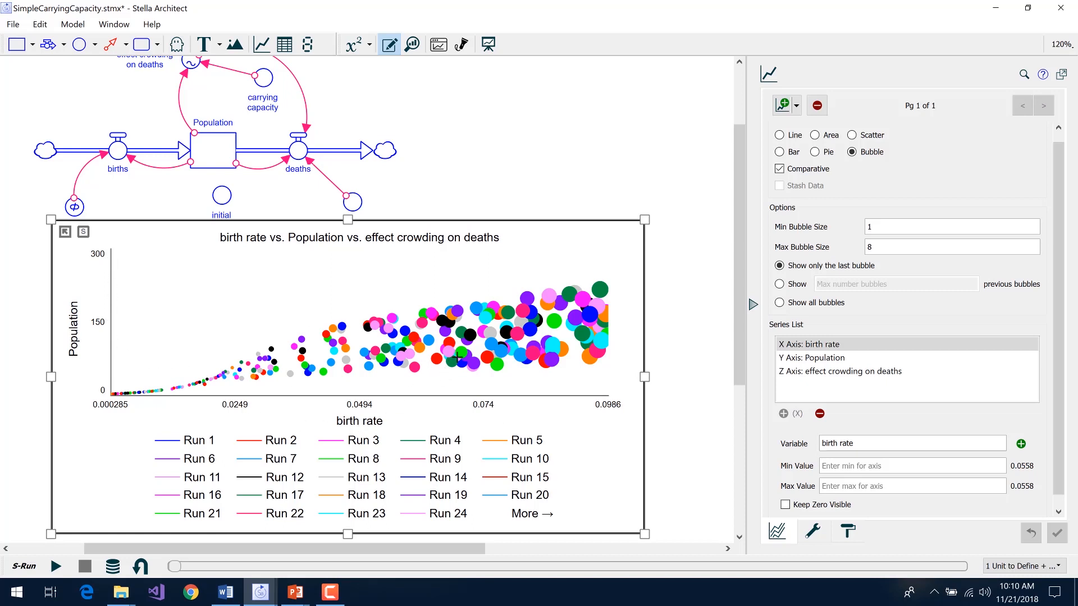
# Explore how the bubbles change over time by moving the simulation time back from the end, stopping at 104.50.
pyautogui.scroll(2, 174, 154)
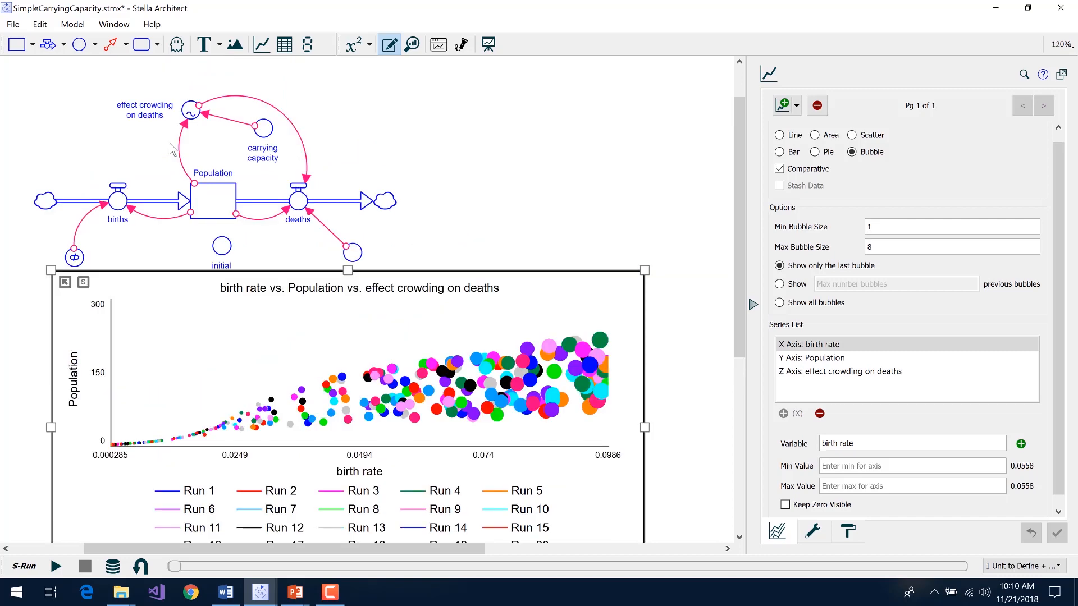
pyautogui.scroll(-2, 182, 126)
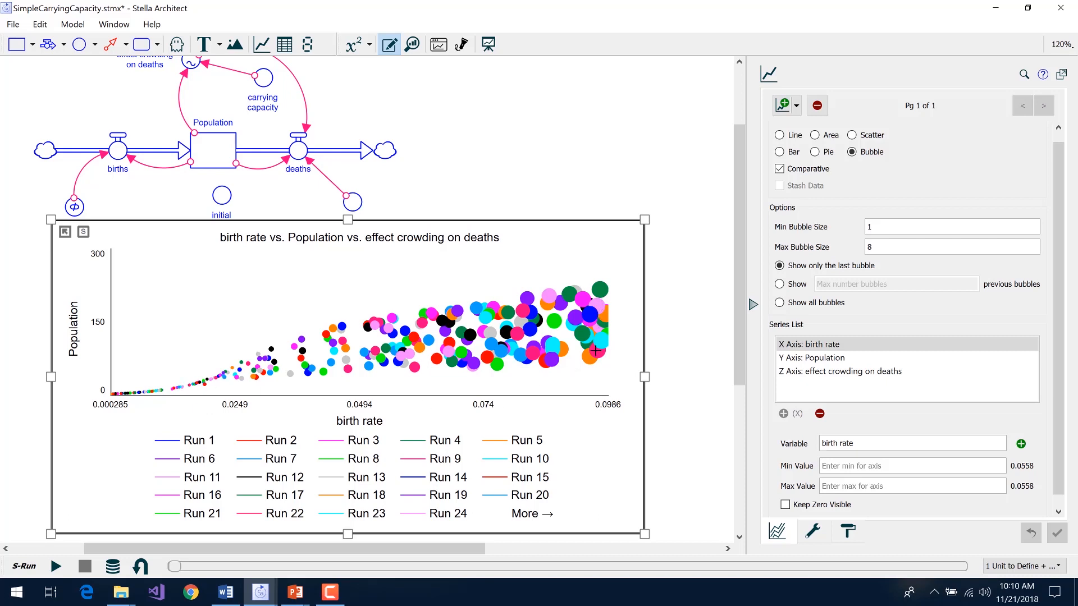
pyautogui.click(413, 45)
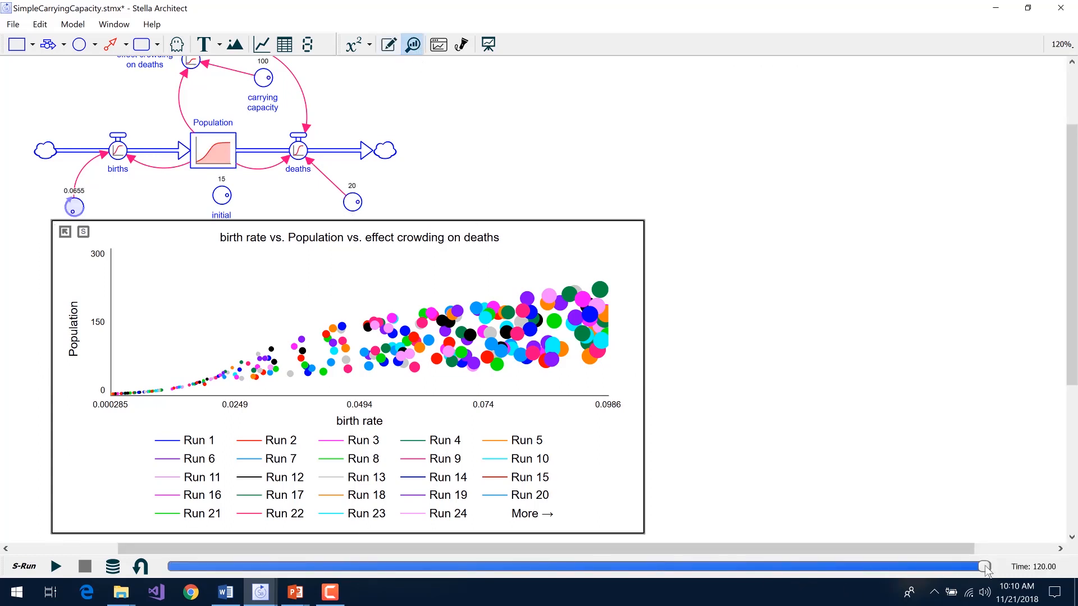
pyautogui.moveTo(986, 568); pyautogui.dragTo(887, 511)
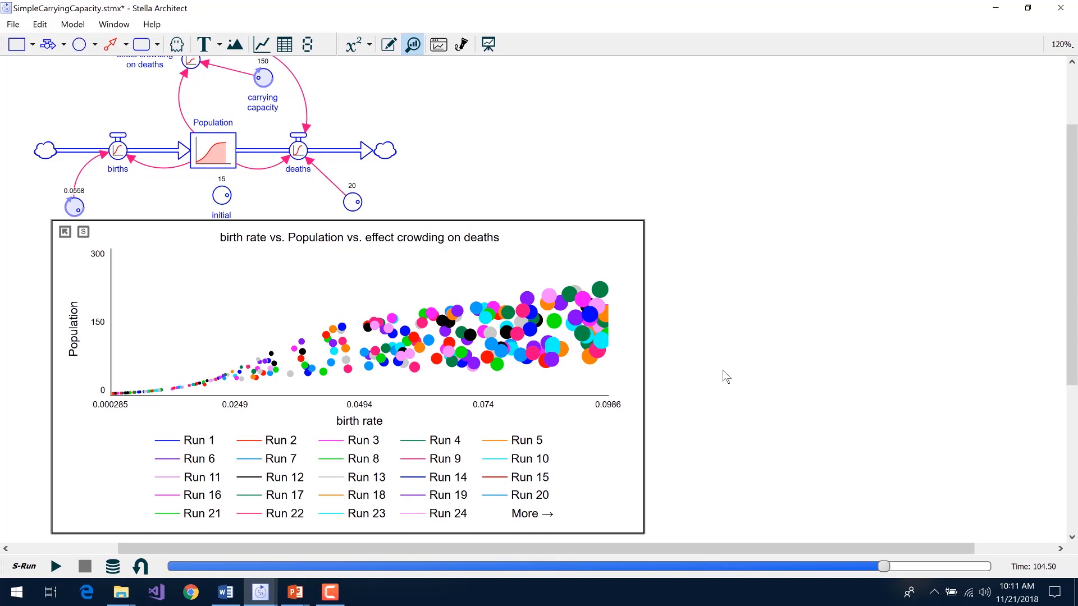
# Switch to the presentation and advance to the Distributions, Latin Hypercube and Sobol Sequences slide.
pyautogui.hotkey('alt', 'Tab')
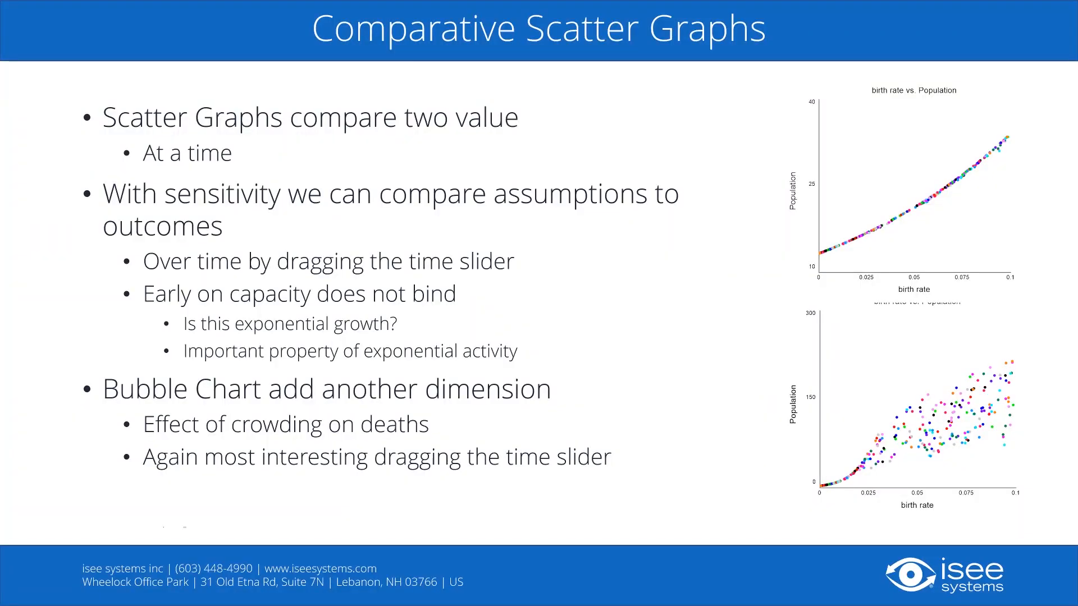
pyautogui.click(320, 390)
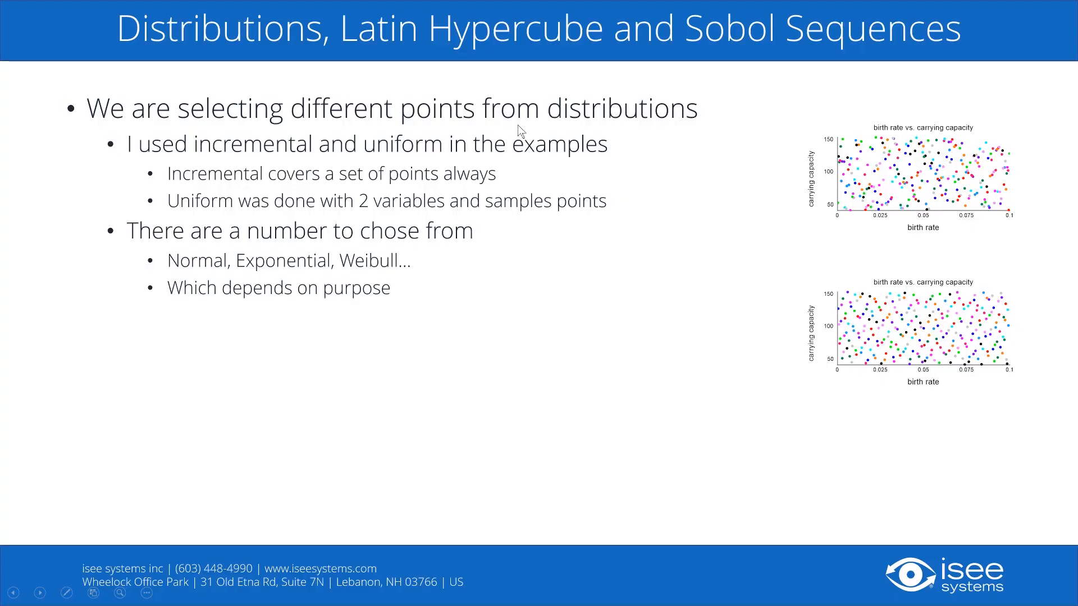
# Return to Stella Architect and open the sensitivity analysis settings of the "more runs" analysis to review its sampling options.
pyautogui.hotkey('alt', 'Tab')
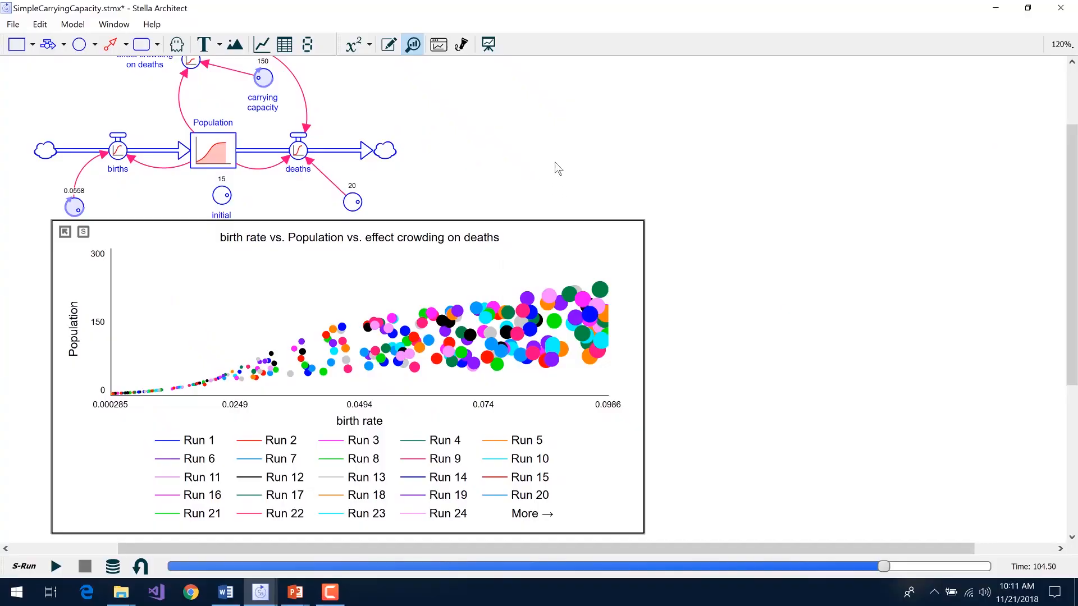
pyautogui.hotkey('ctrl', 'j')
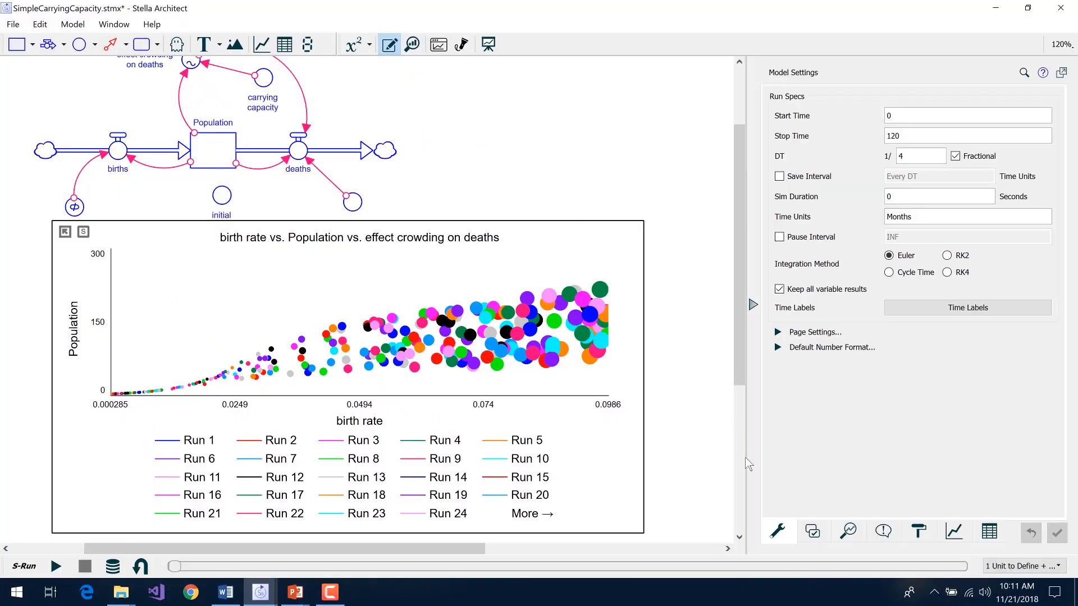
pyautogui.click(849, 533)
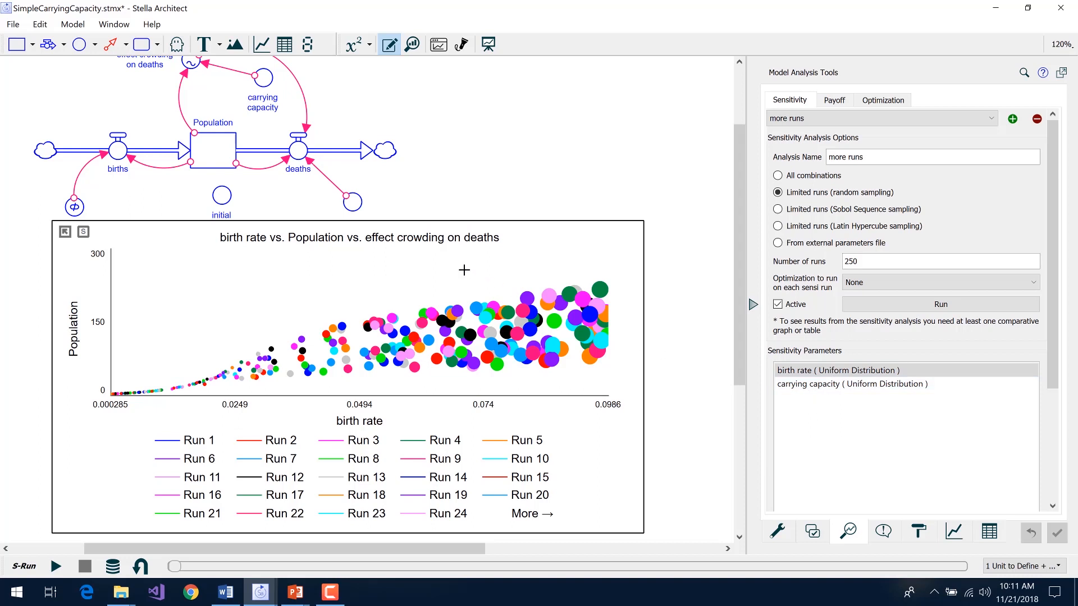
# Change the bubble graph back to a scatter graph and assign birth rate to its X axis.
pyautogui.click(465, 276)
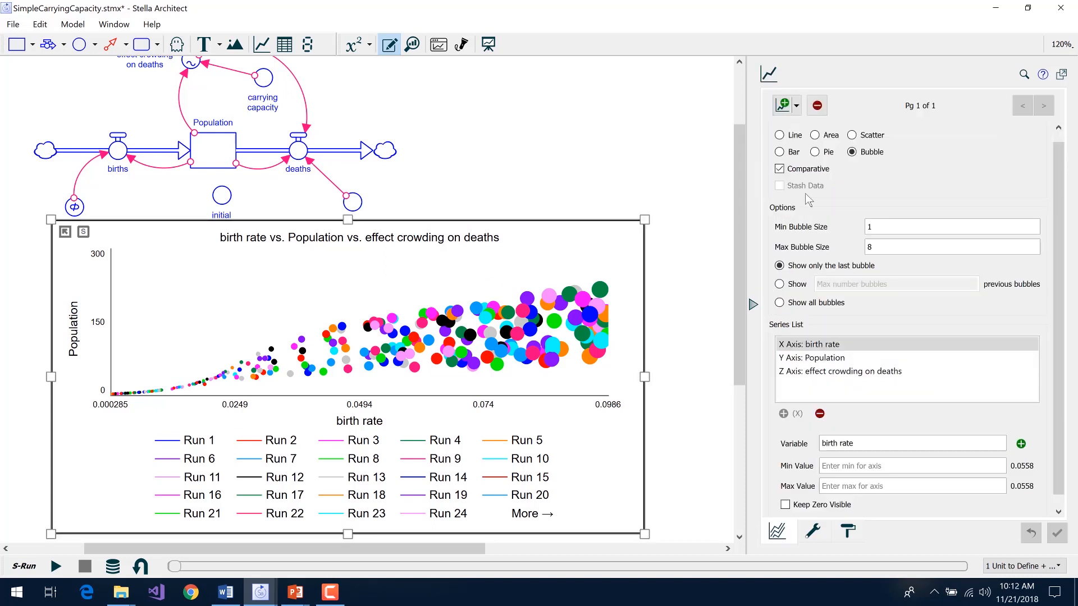
pyautogui.click(857, 137)
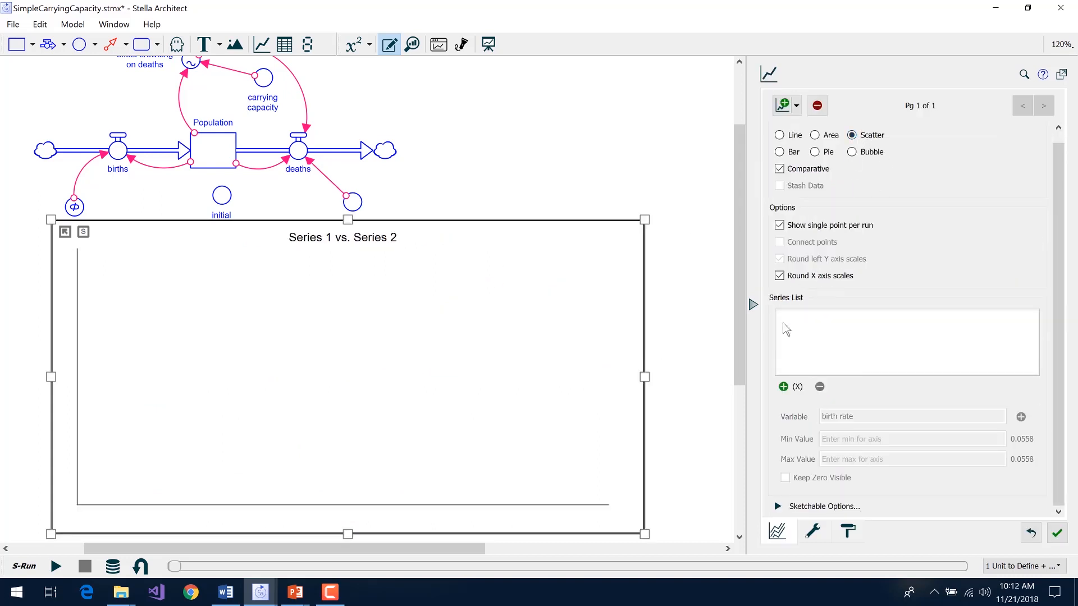
pyautogui.click(783, 386)
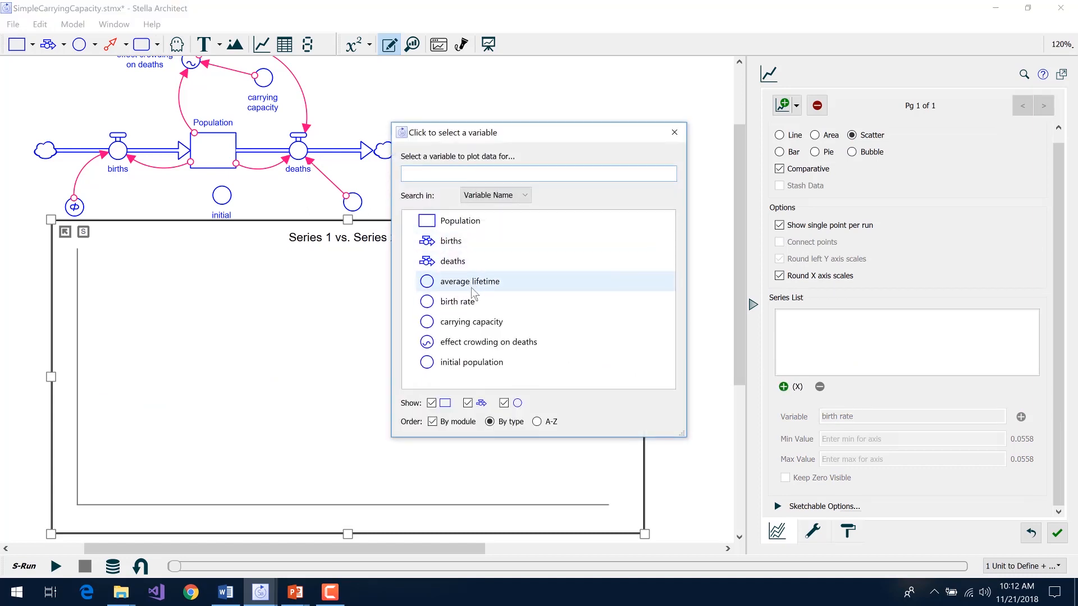
pyautogui.click(469, 302)
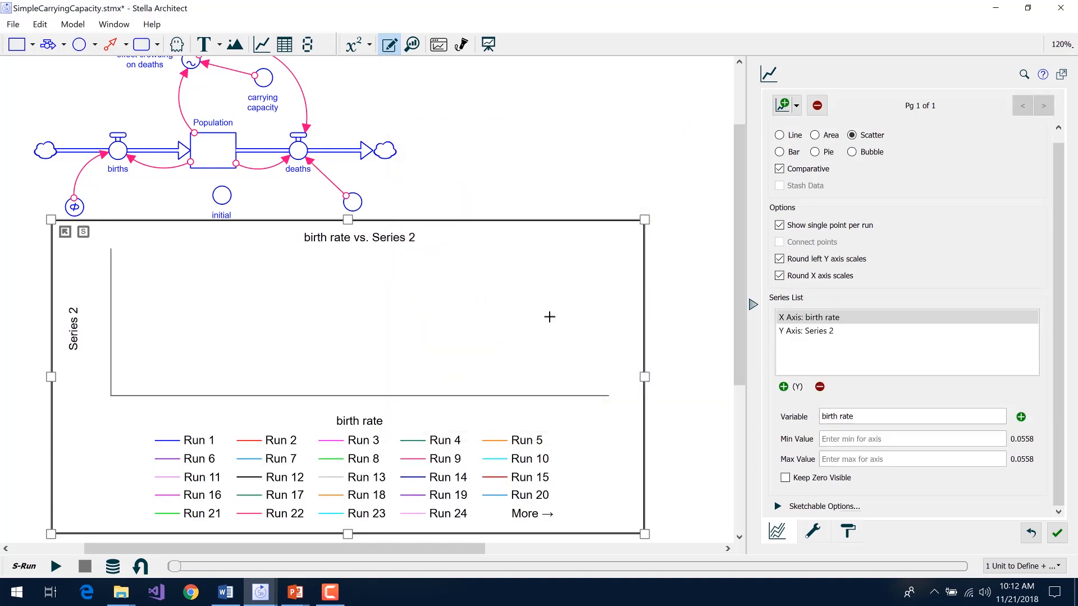
# Assign carrying capacity to the Y axis of the birth rate scatter graph and finish editing the graph.
pyautogui.click(813, 331)
pyautogui.click(783, 387)
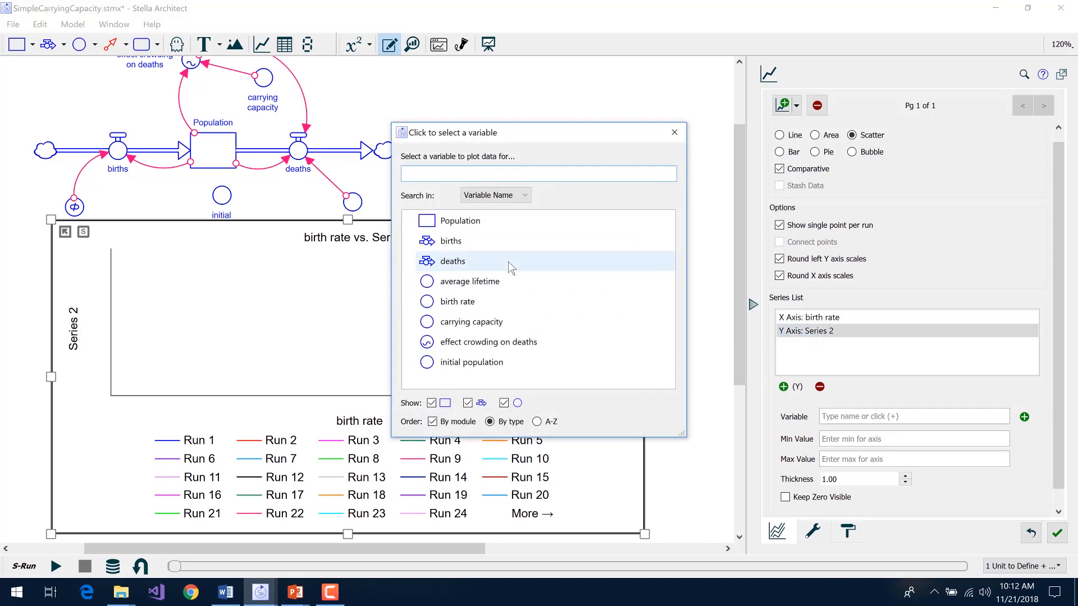
pyautogui.click(490, 323)
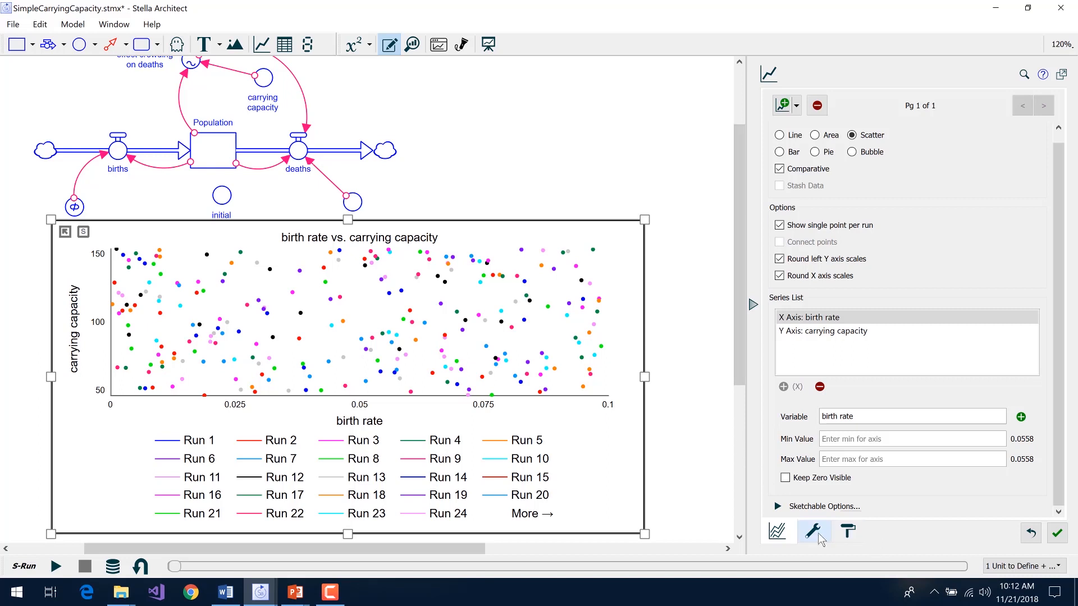
pyautogui.click(669, 481)
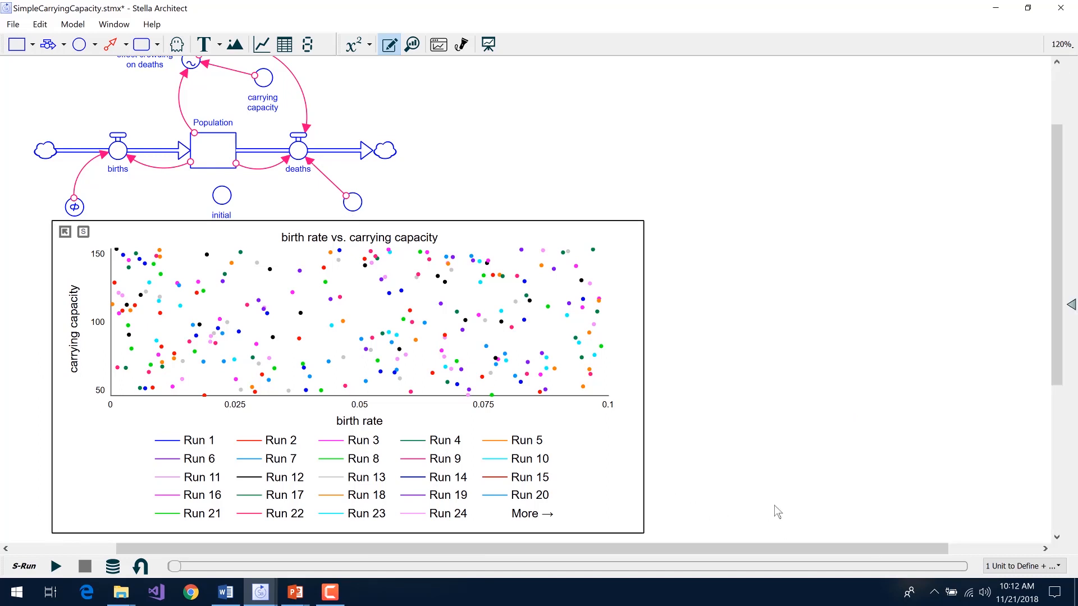
# Set the "more runs" sensitivity analysis to limited runs with Sobol Sequence sampling and run it.
pyautogui.click(774, 510)
pyautogui.click(849, 531)
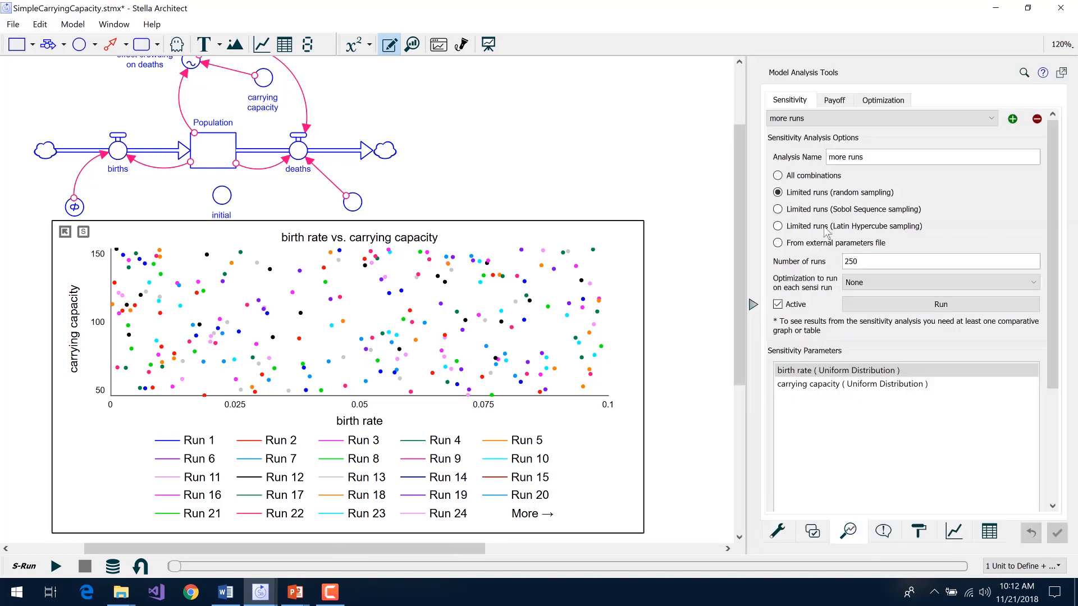
pyautogui.click(778, 209)
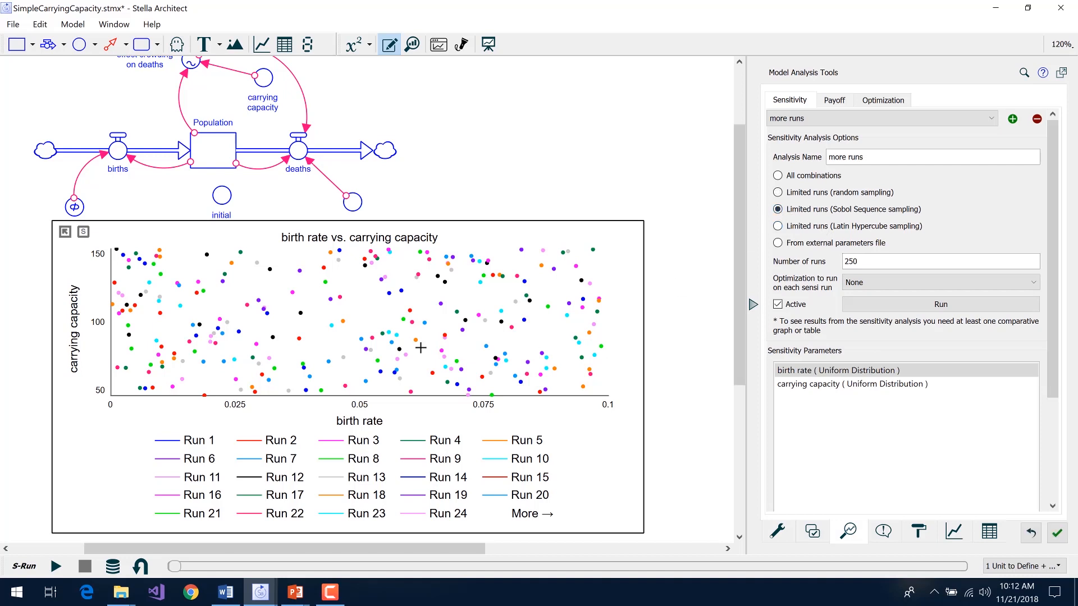
pyautogui.click(24, 567)
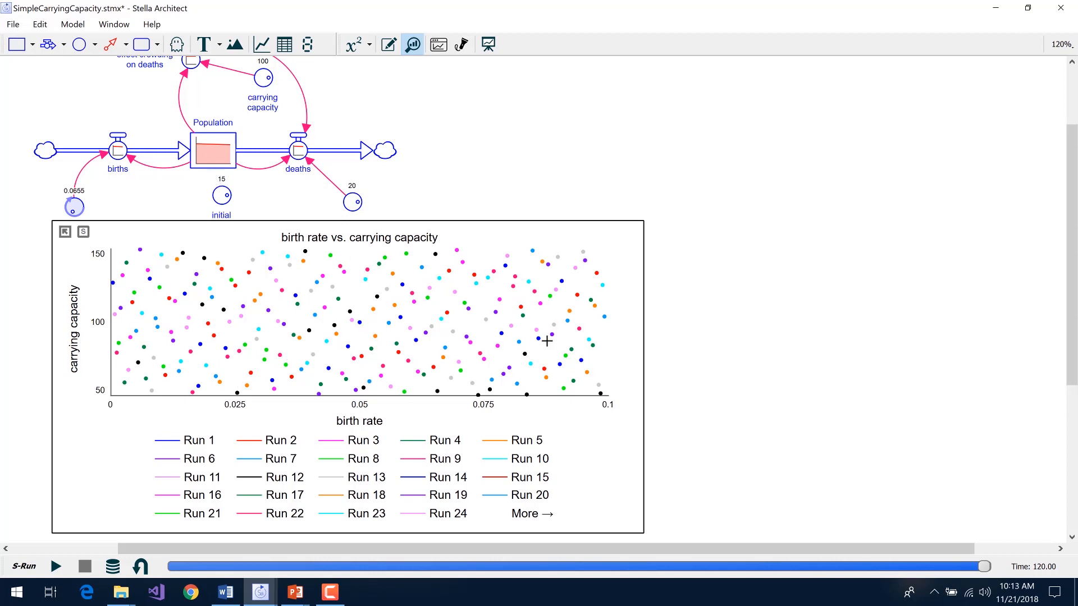
# Set the "more runs" analysis to Latin Hypercube sampling with 12 runs and run it.
pyautogui.press('Escape')
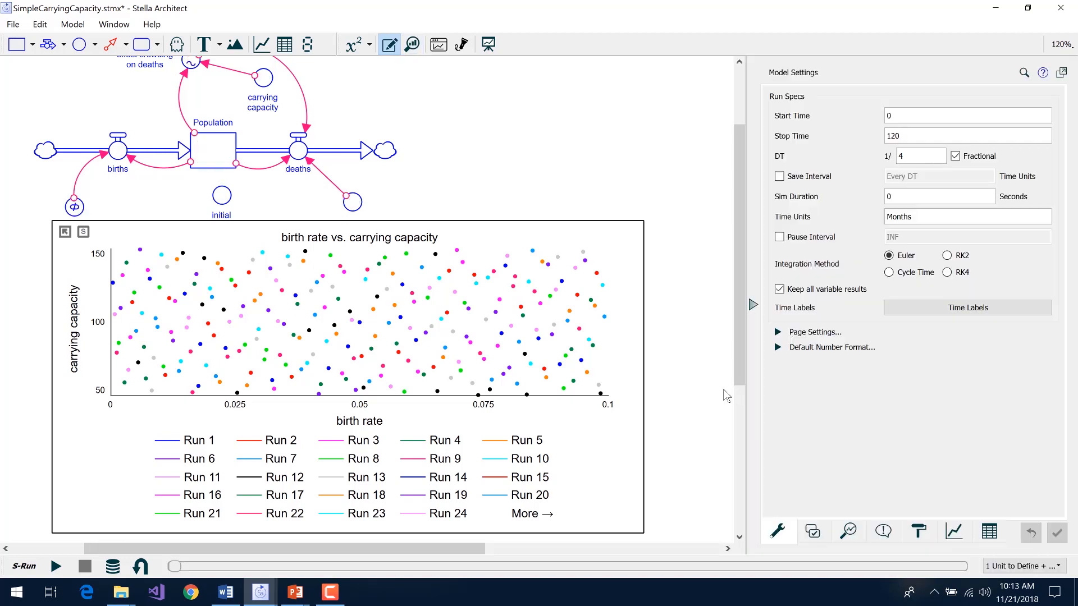
pyautogui.click(849, 533)
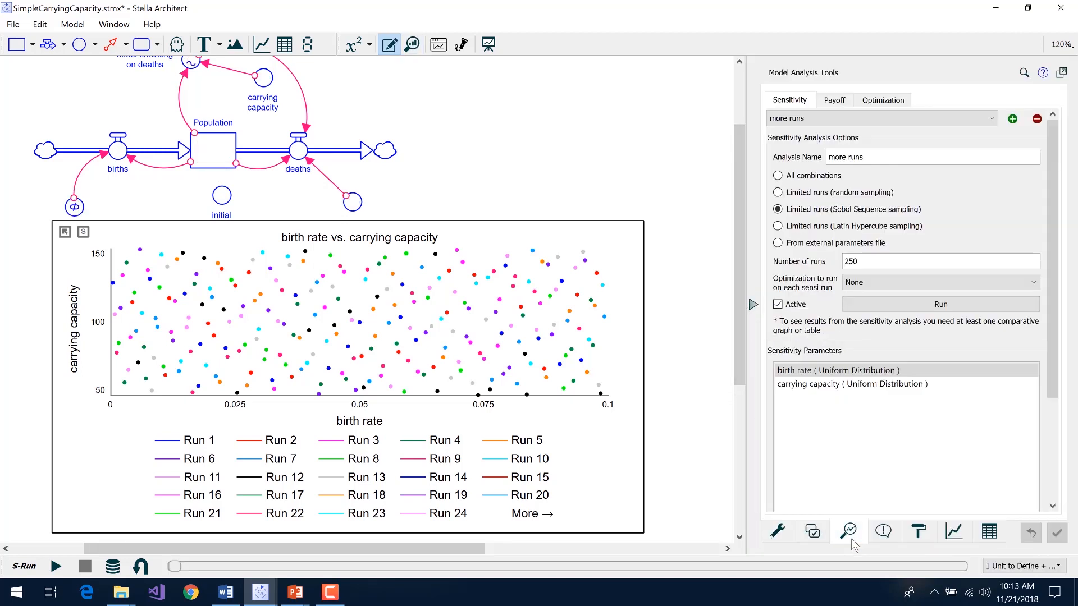
pyautogui.click(778, 227)
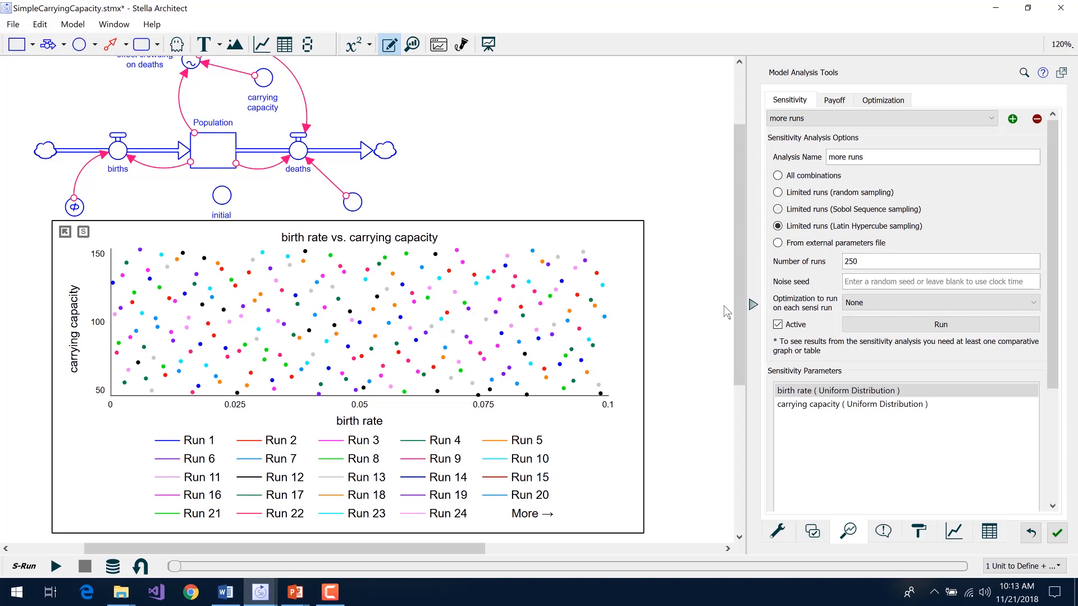
pyautogui.doubleClick(841, 263)
pyautogui.write('1')
pyautogui.write('2')
pyautogui.click(25, 566)
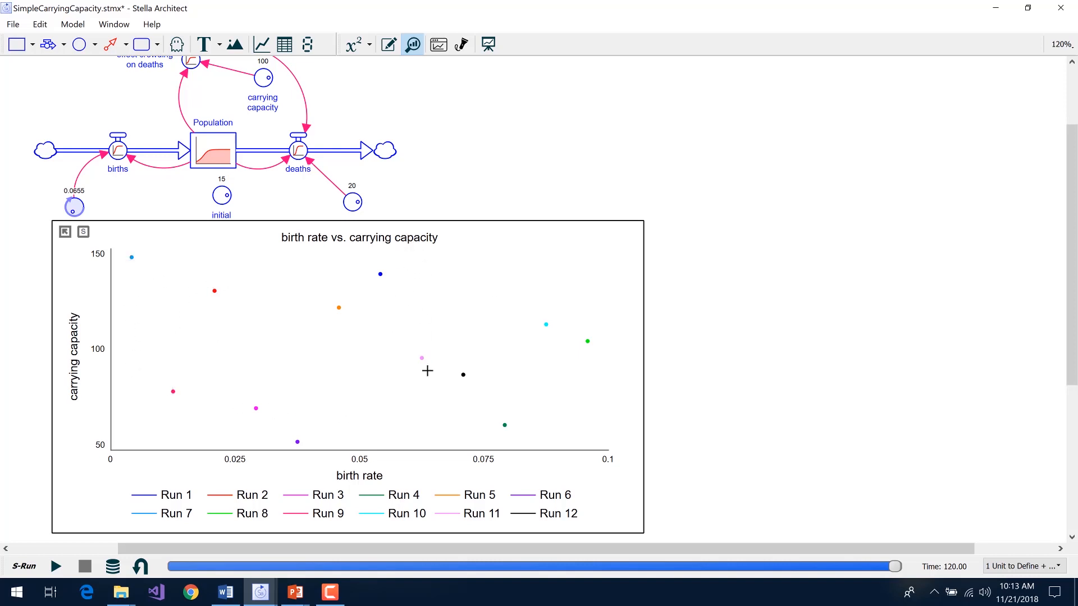
# Switch back to the presentation's Distributions, Latin Hypercube and Sobol Sequences slide.
pyautogui.click(240, 333)
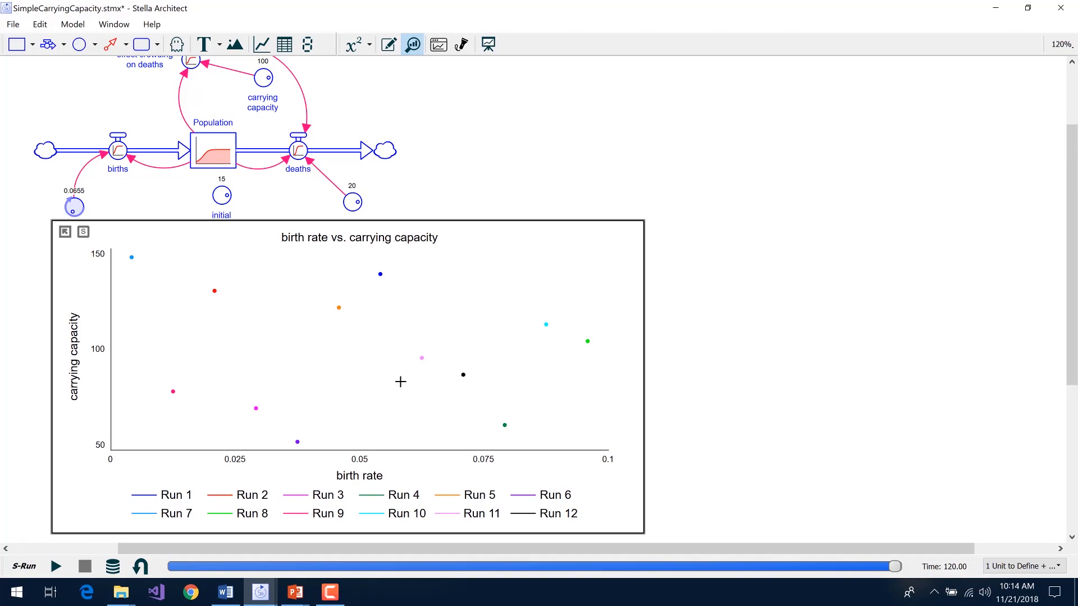
pyautogui.hotkey('alt', 'Tab')
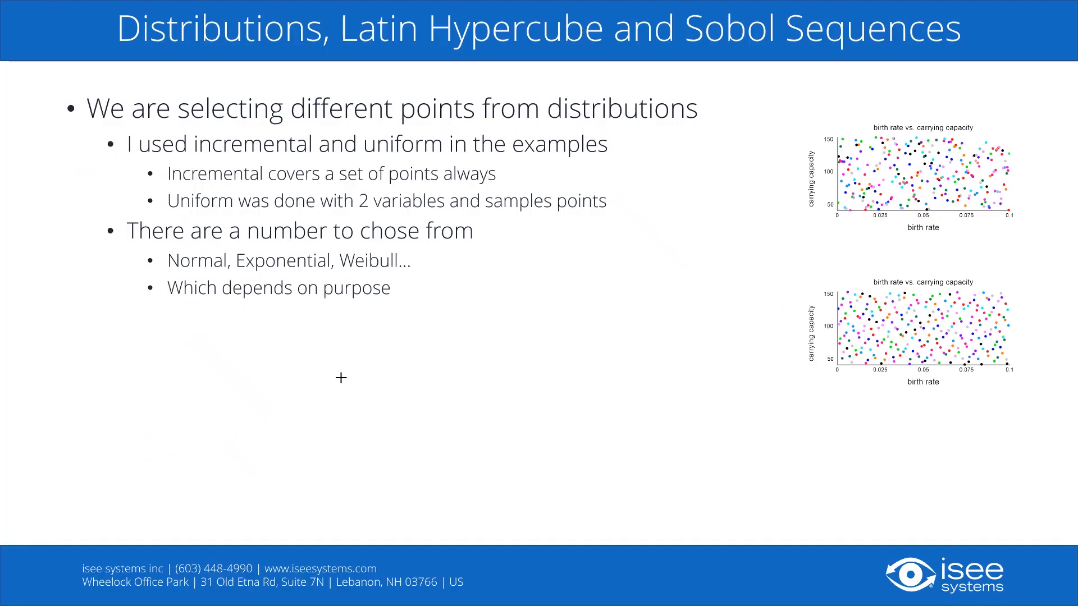